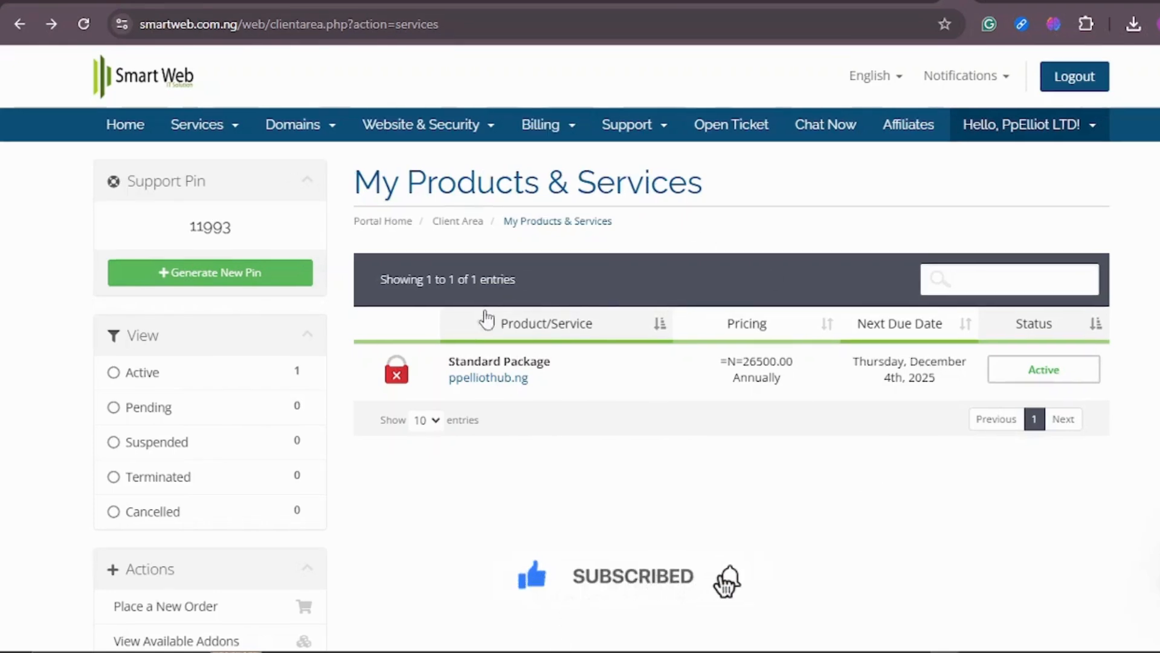
Open the ppelliothub.ng Standard Package details and examine its disk and bandwidth usage statistics.
left_click(1054, 378)
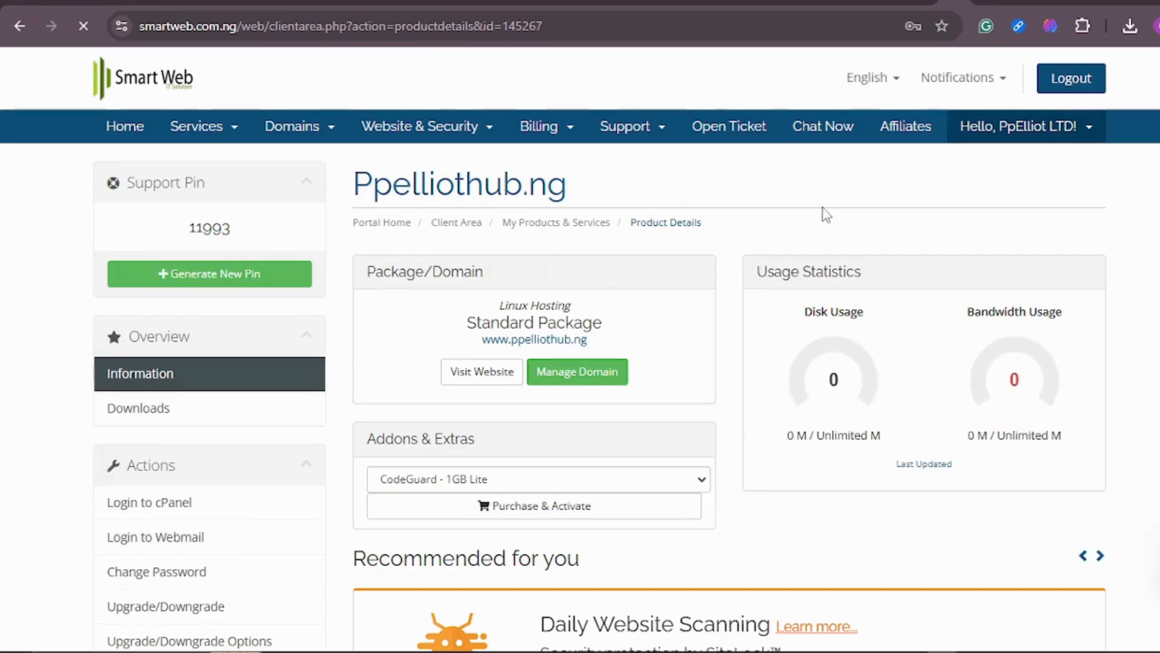
scroll(827, 213, "down", 1)
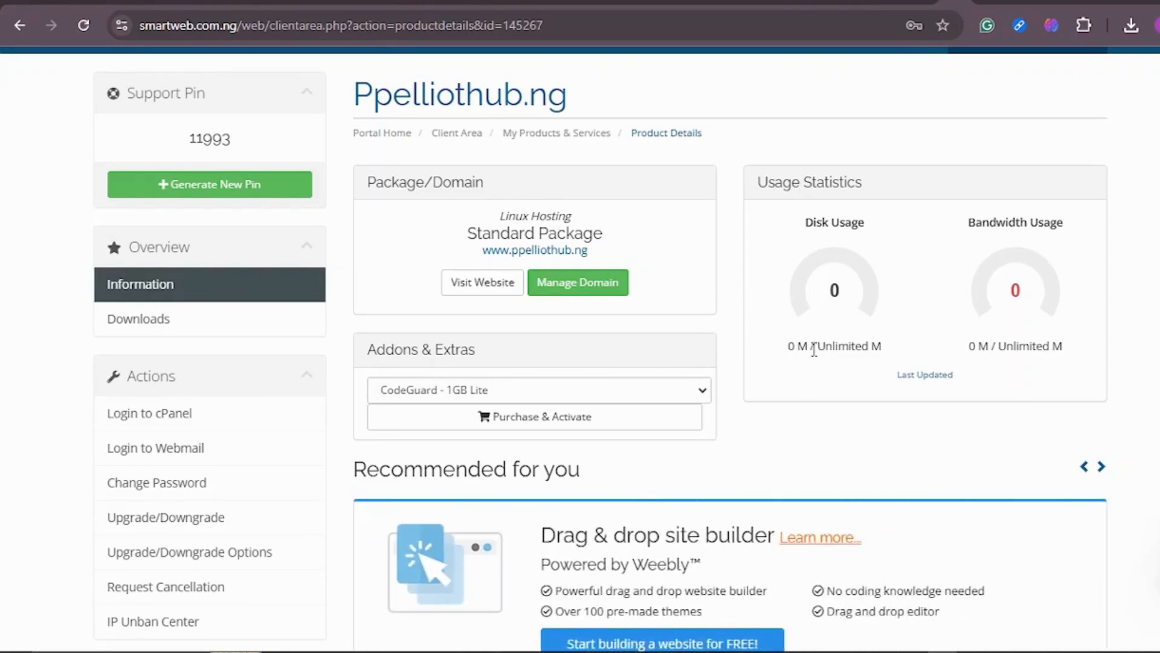
left_click_drag(817, 348, 840, 348)
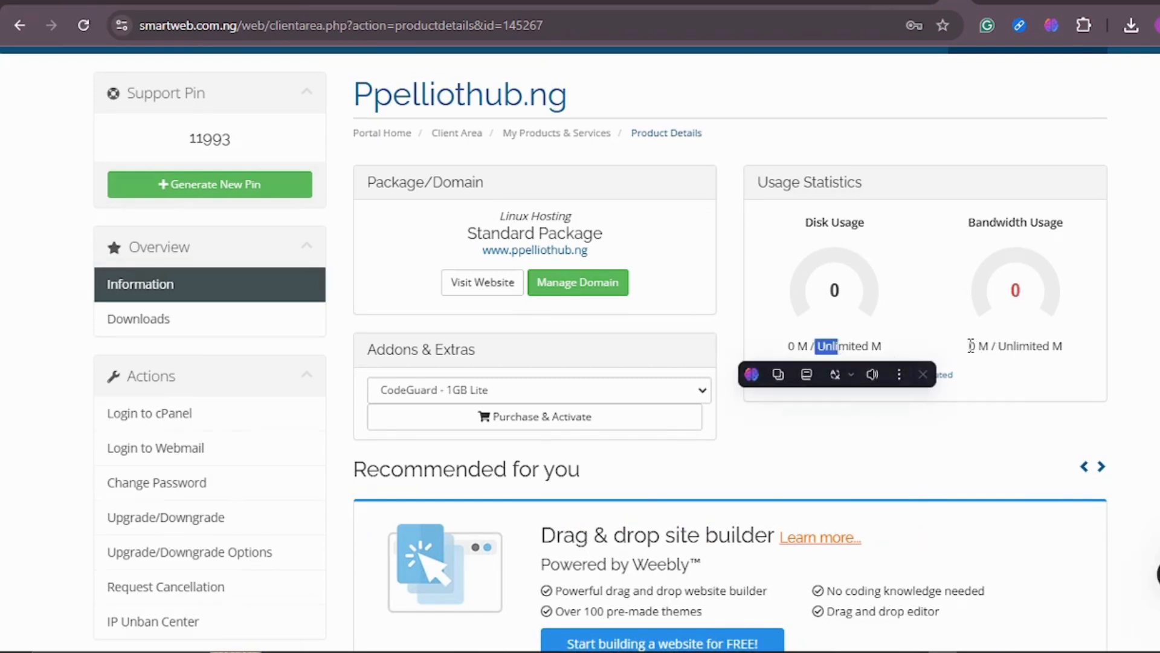
left_click_drag(970, 347, 1017, 346)
left_click(1034, 346)
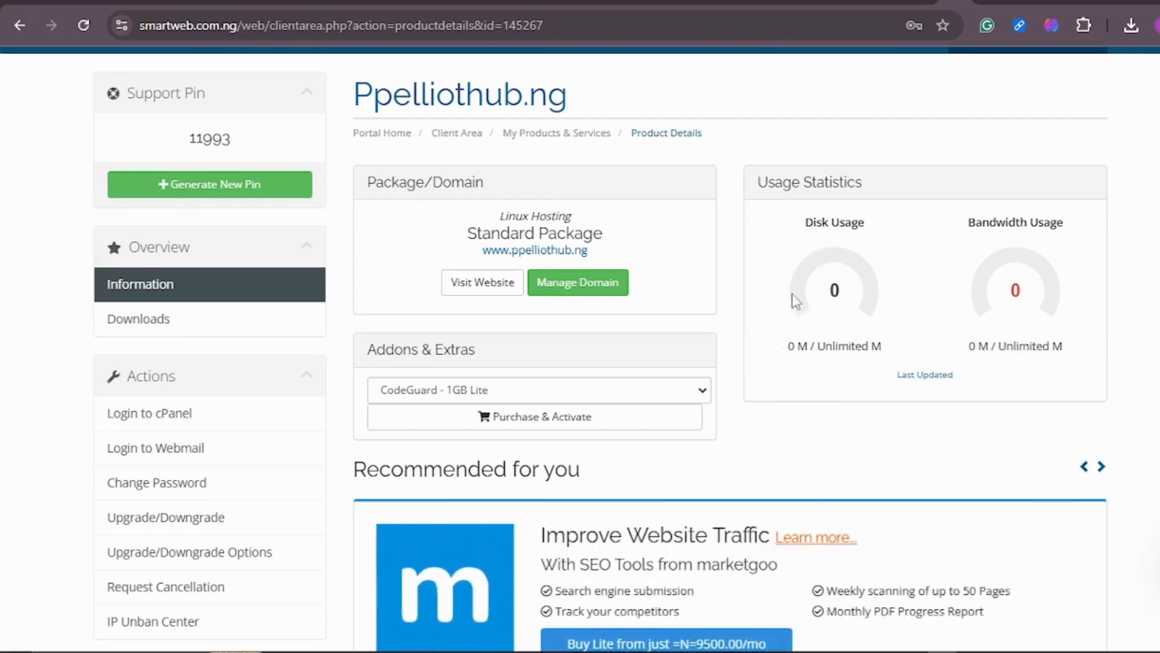
Scroll through the product page's quick shortcuts and Quick Create Email Account section.
scroll(778, 242, "down", 4)
scroll(773, 223, "down", 4)
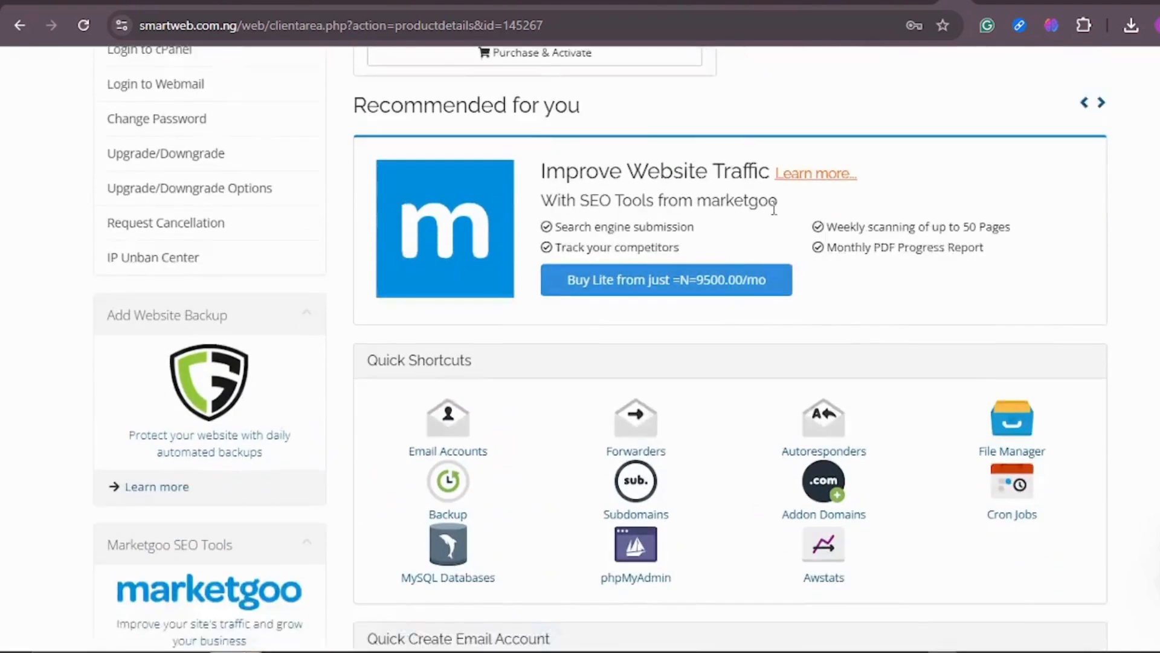
scroll(731, 208, "down", 2)
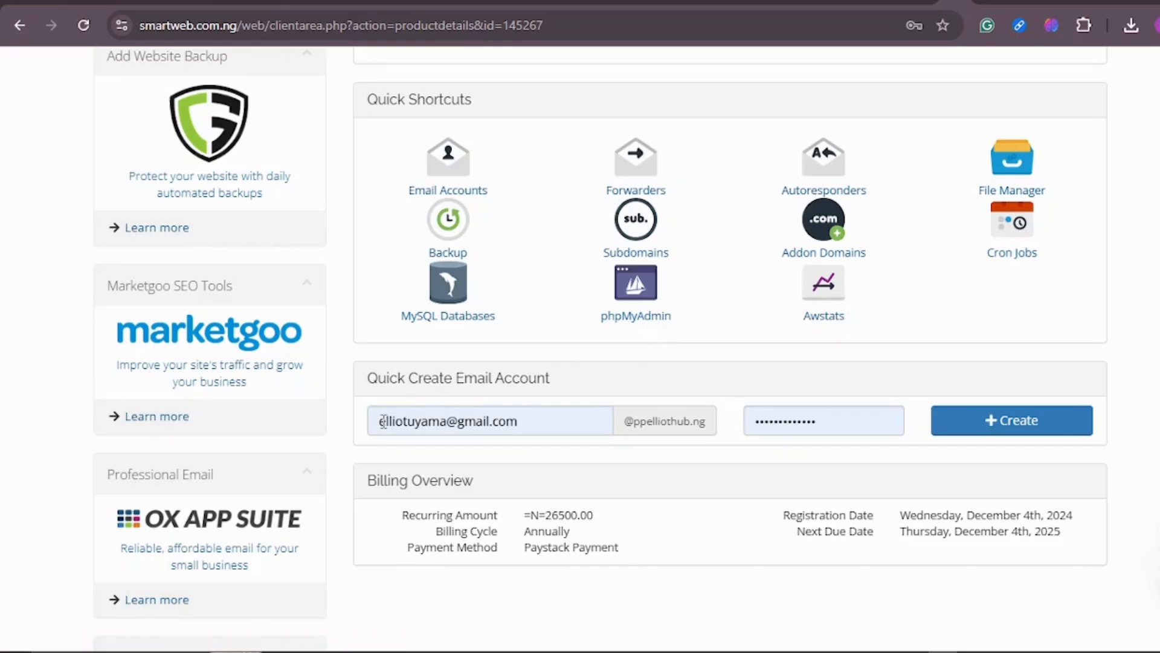
left_click_drag(529, 422, 370, 422)
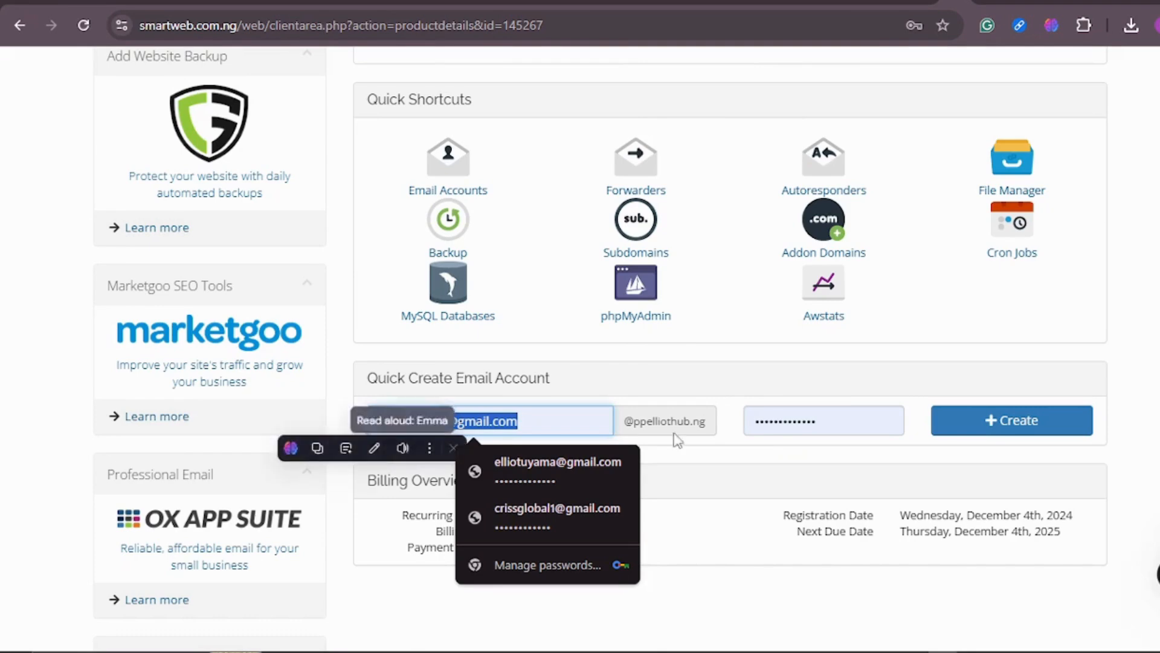
left_click(648, 426)
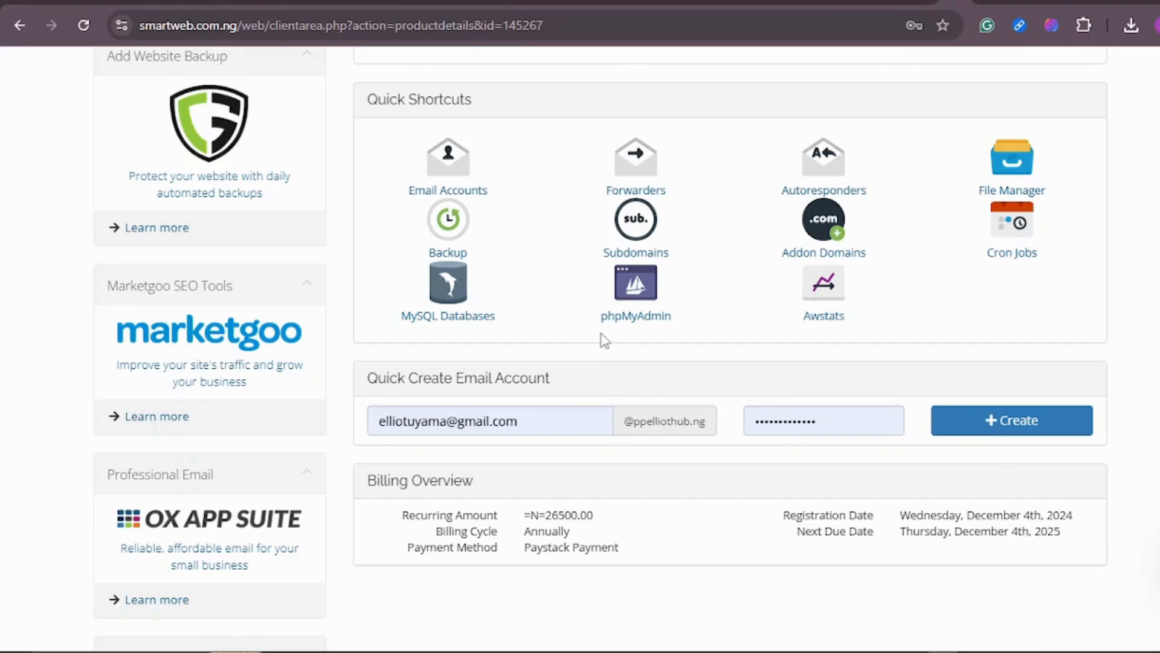
Return to the client area home and review the account overview of services, domains, tickets and invoices.
scroll(604, 338, "up", 1)
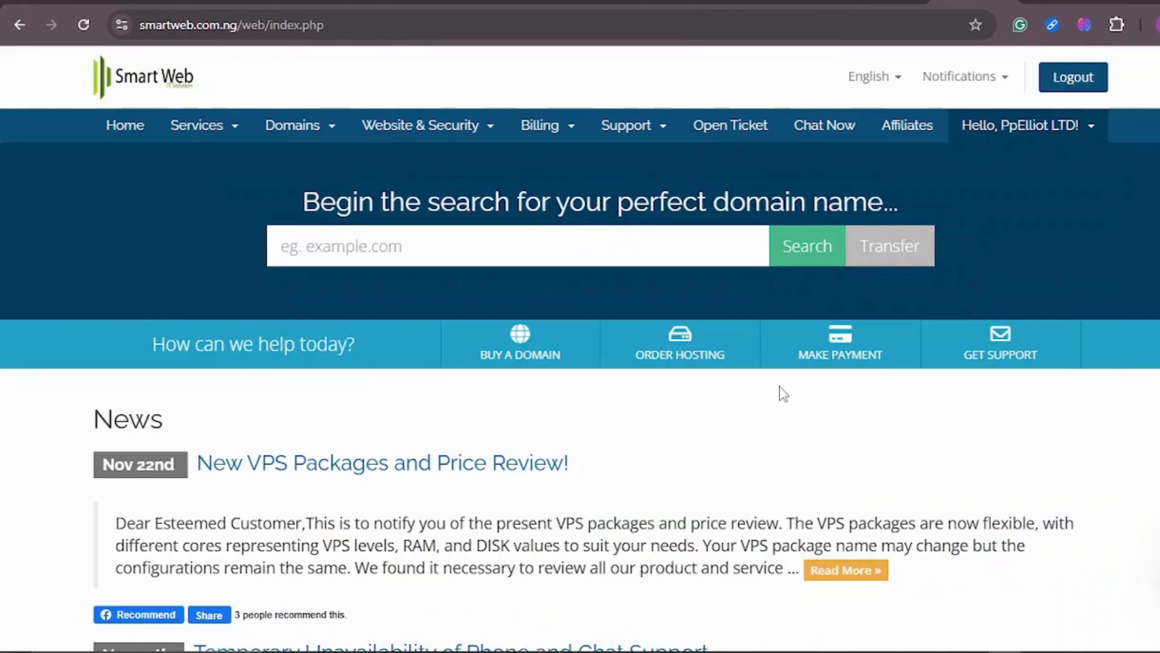
scroll(779, 387, "down", 8)
scroll(777, 386, "up", 8)
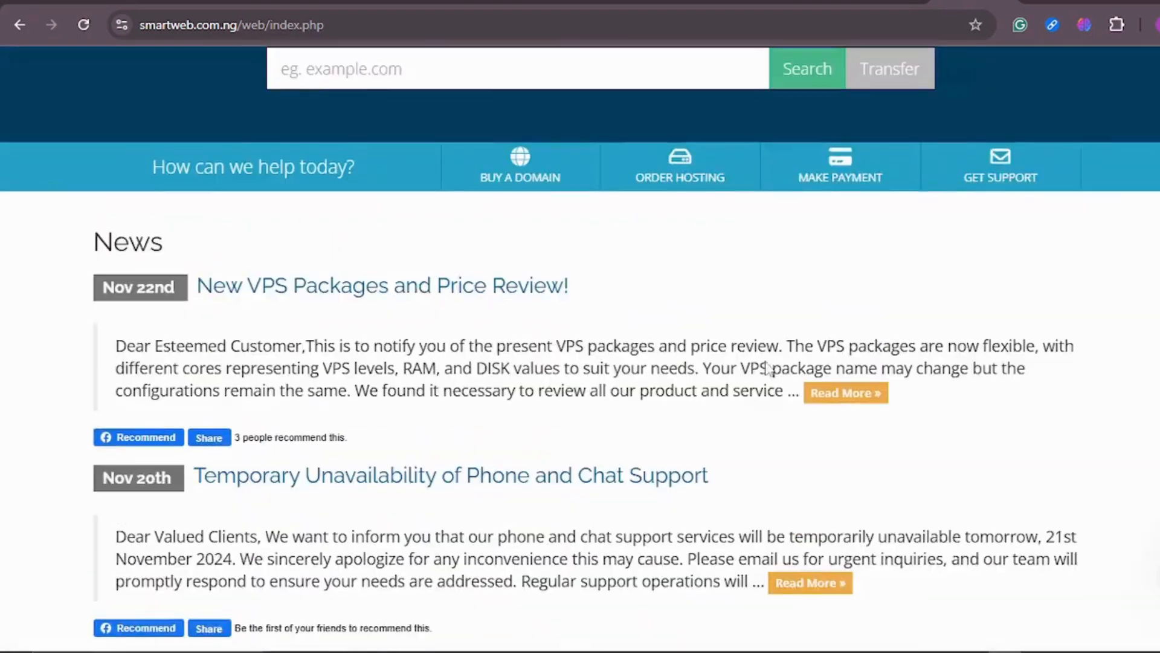
left_click(124, 125)
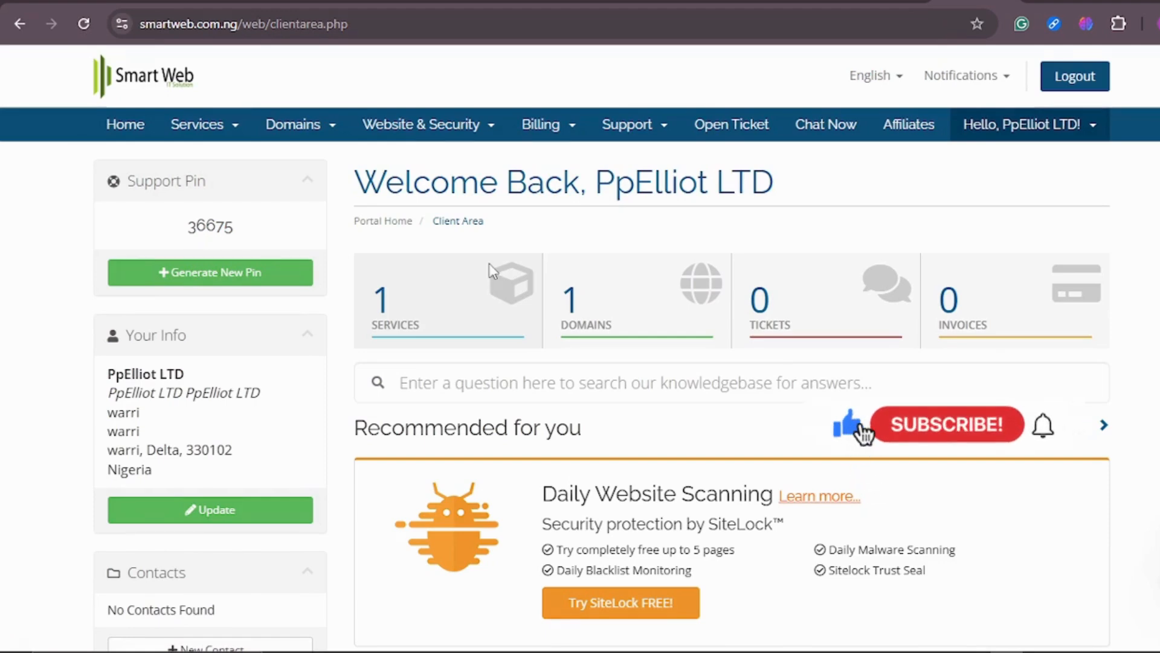
scroll(658, 181, "down", 2)
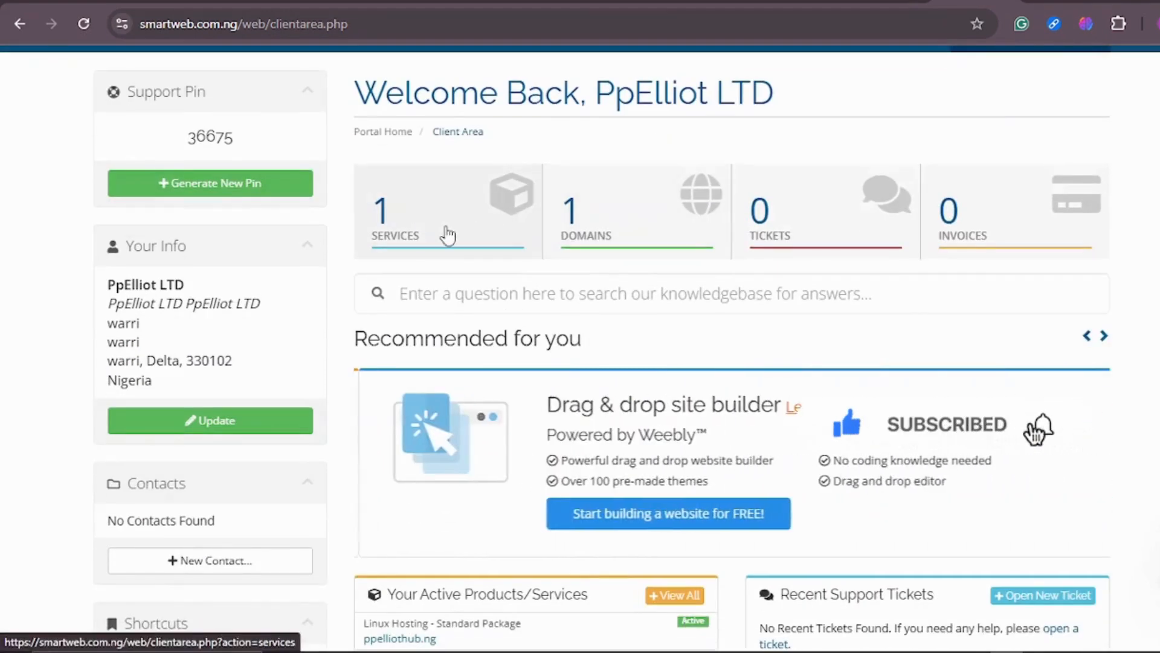
scroll(397, 242, "up", 2)
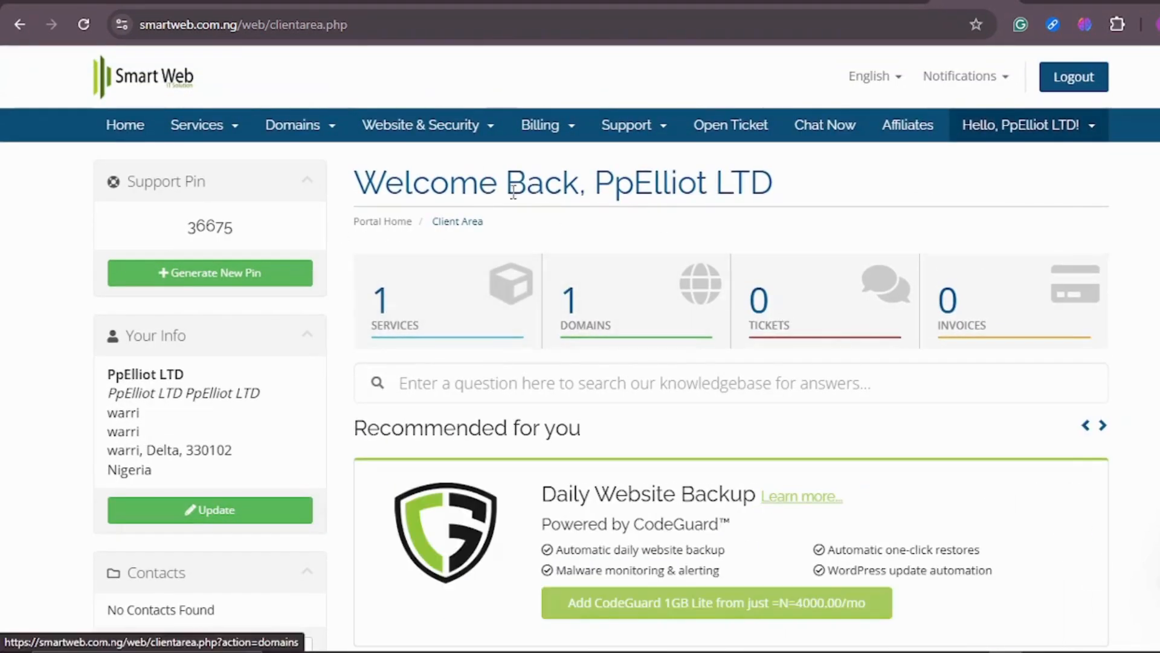
Open My Services, go into the ppelliothub.ng hosting package details, and check its usage statistics.
left_click(233, 137)
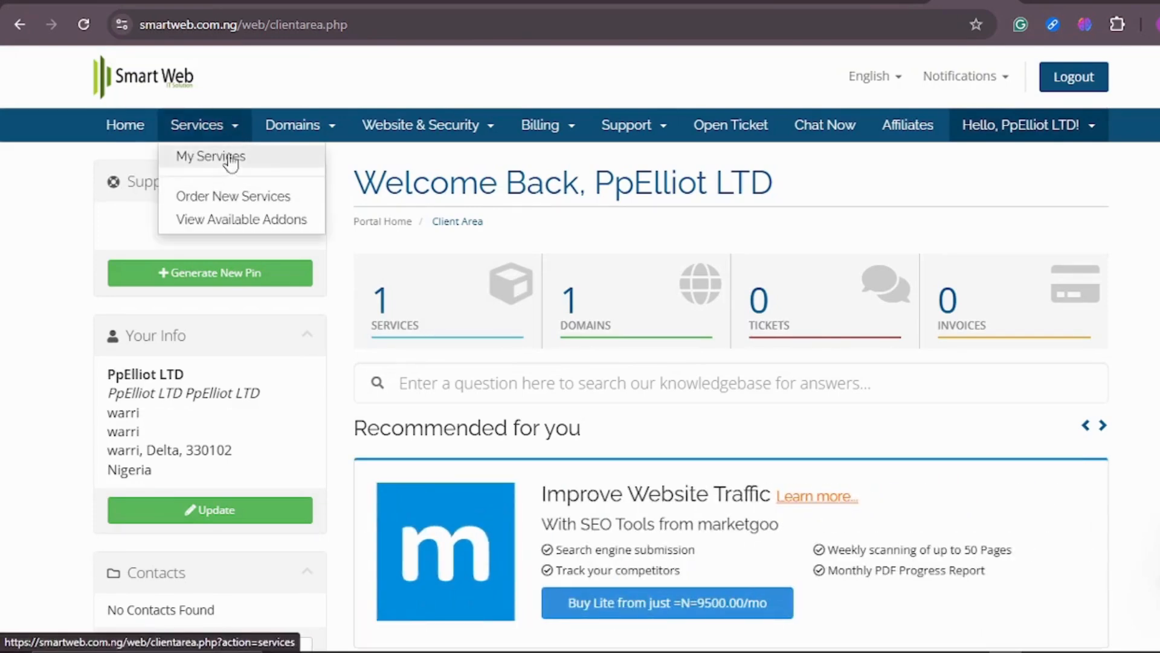
left_click(388, 330)
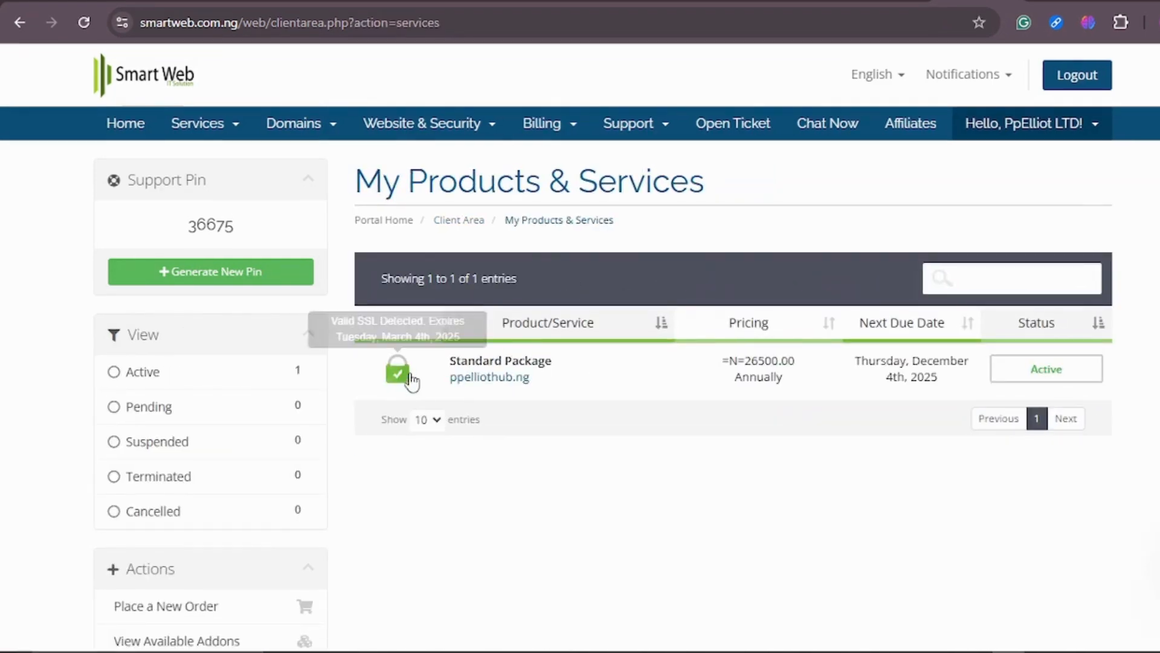
left_click(404, 375)
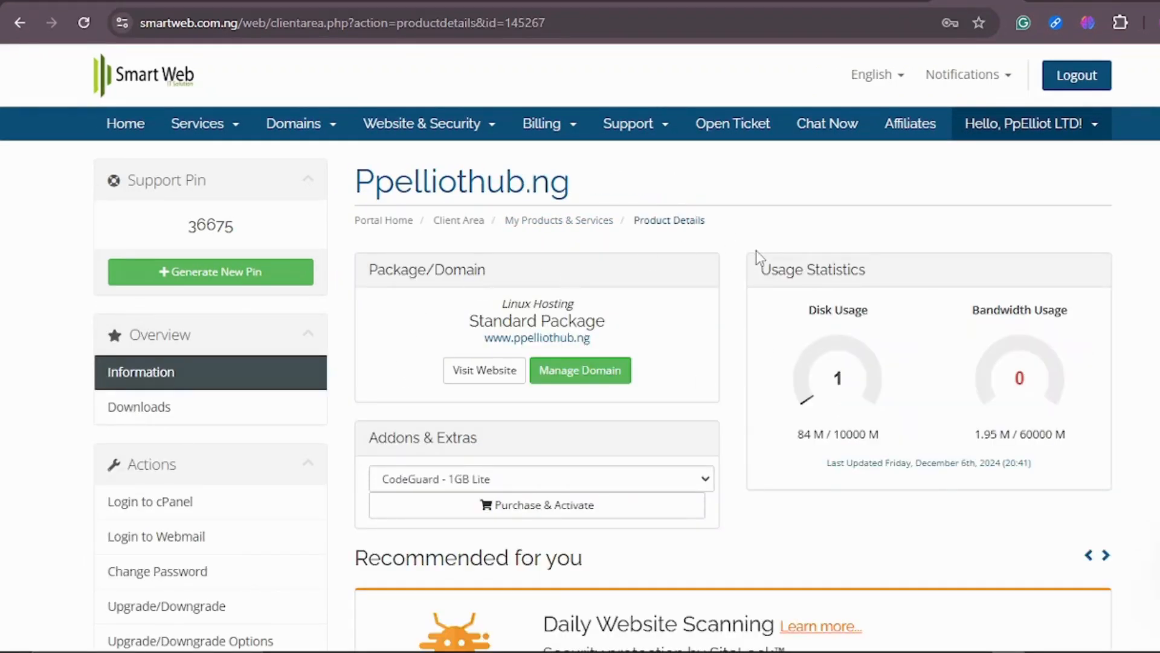
scroll(760, 258, "down", 2)
scroll(760, 259, "up", 2)
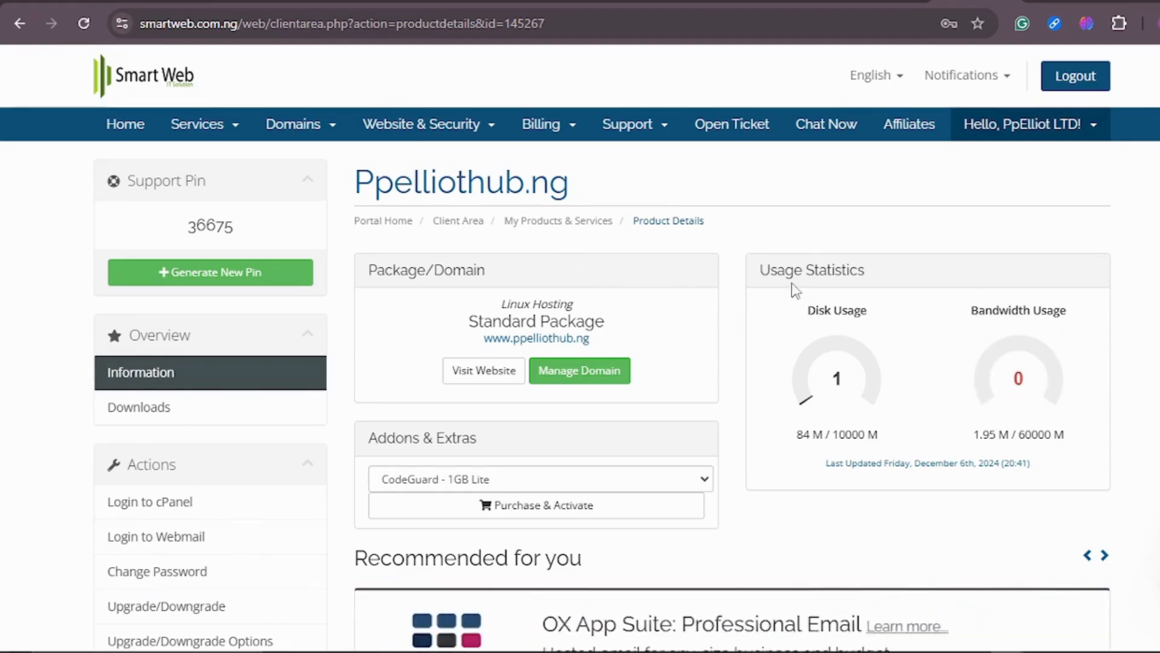
scroll(792, 284, "down", 5)
scroll(789, 260, "up", 5)
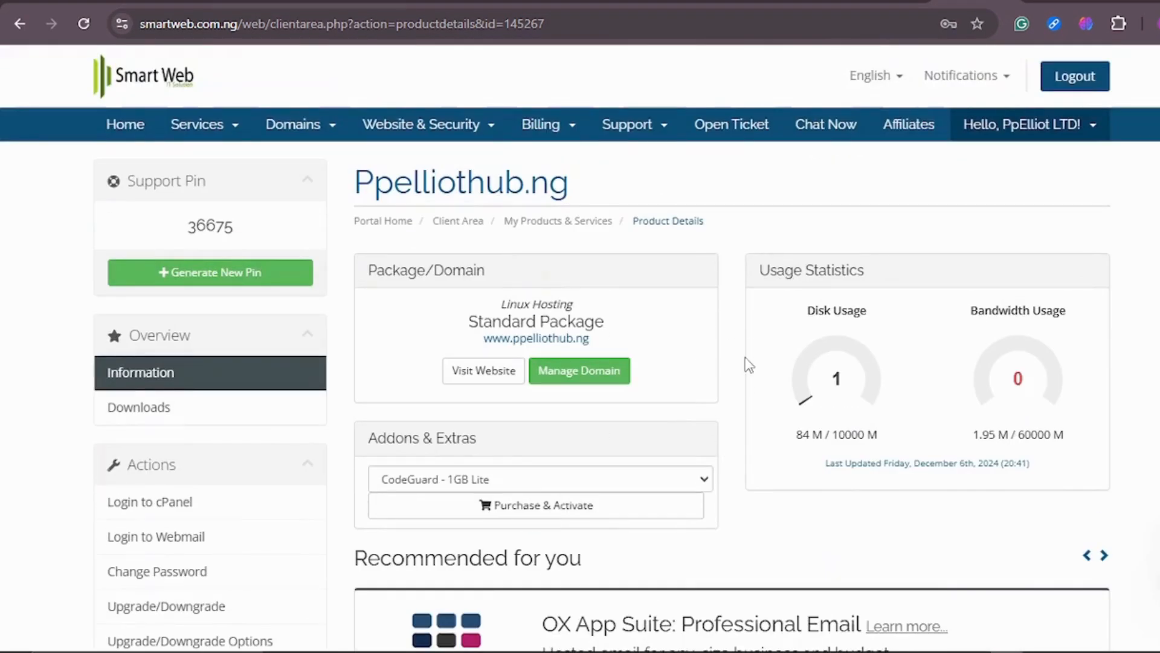
Open the Addon Domains quick shortcut to enter the hosting account's cPanel.
scroll(741, 359, "down", 8)
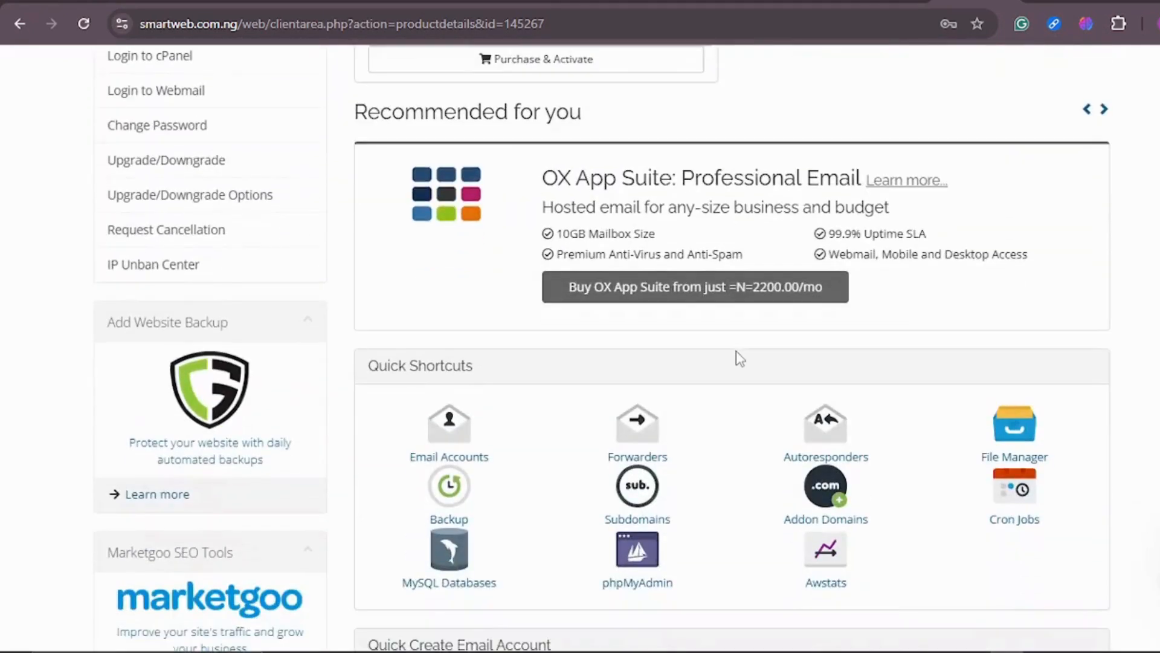
scroll(738, 357, "down", 1)
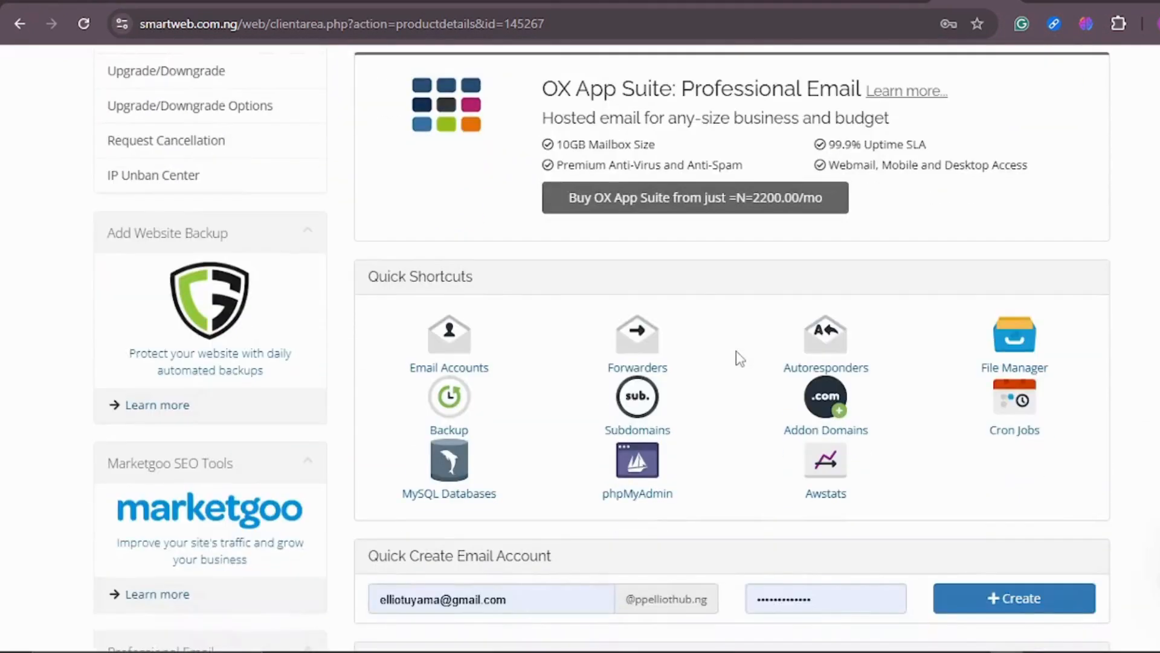
left_click(837, 410)
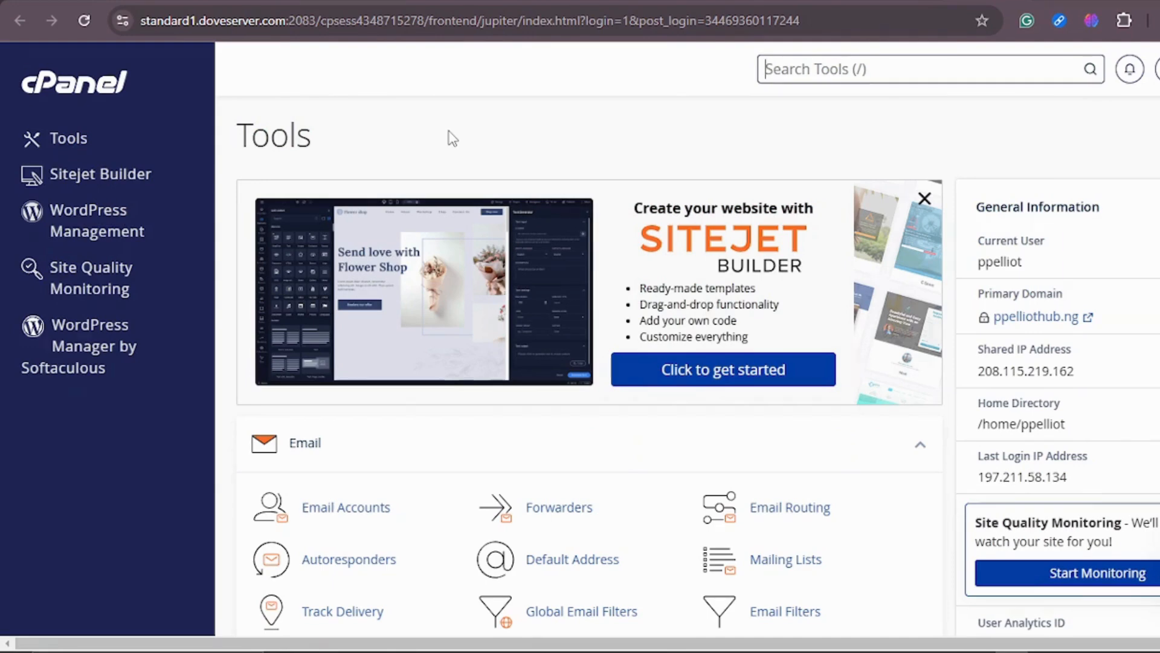
Scroll through cPanel's Email, Files, Databases, Domains and Metrics tool sections.
scroll(462, 136, "down", 3)
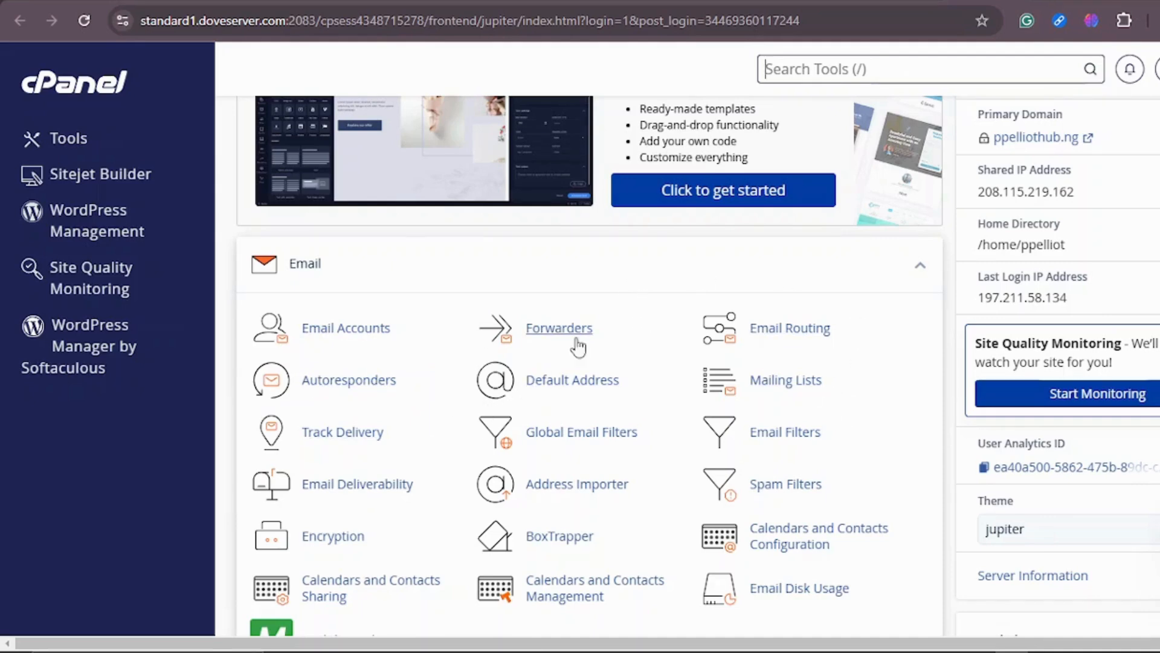
scroll(556, 324, "down", 1)
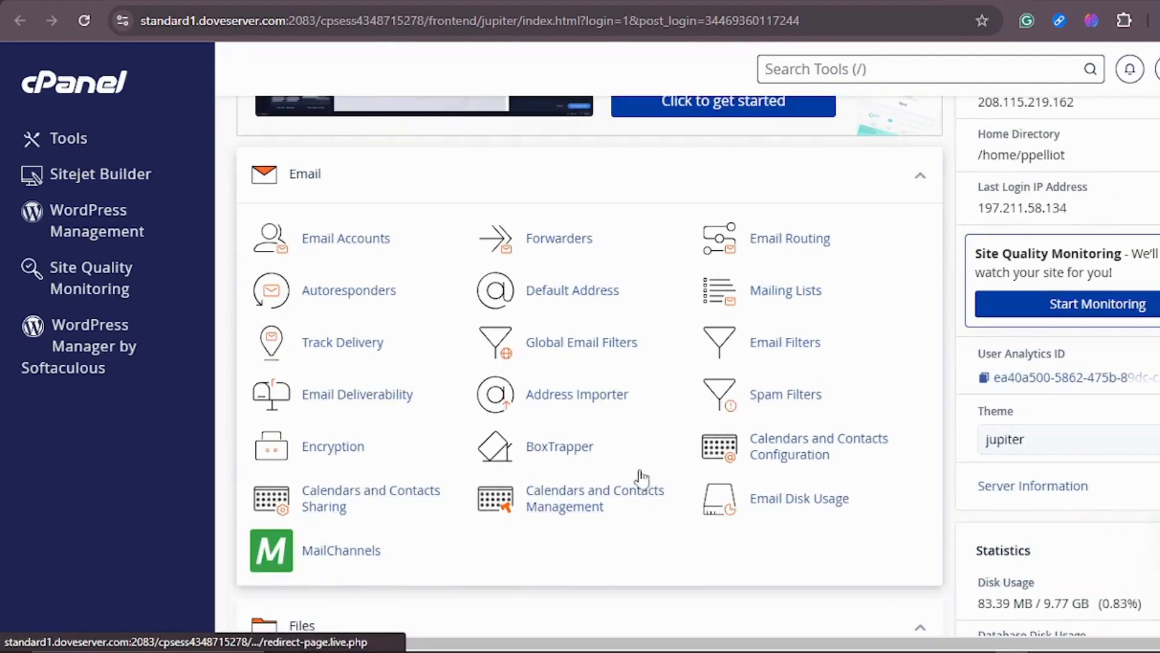
scroll(415, 329, "down", 3)
scroll(378, 381, "down", 1)
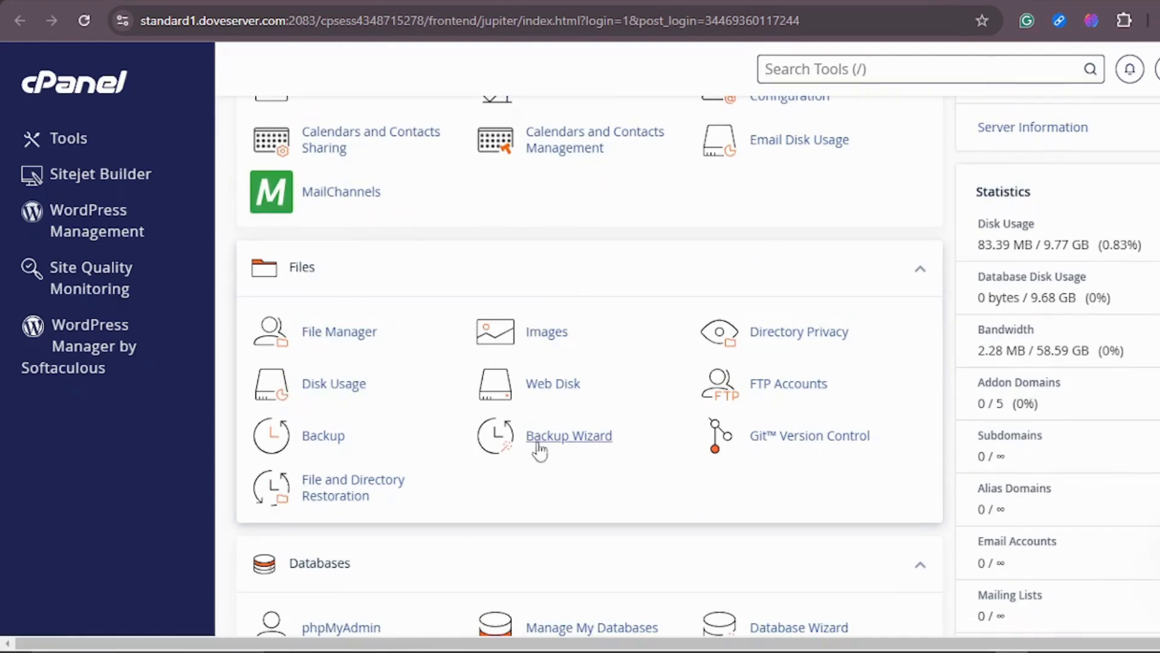
scroll(479, 371, "down", 3)
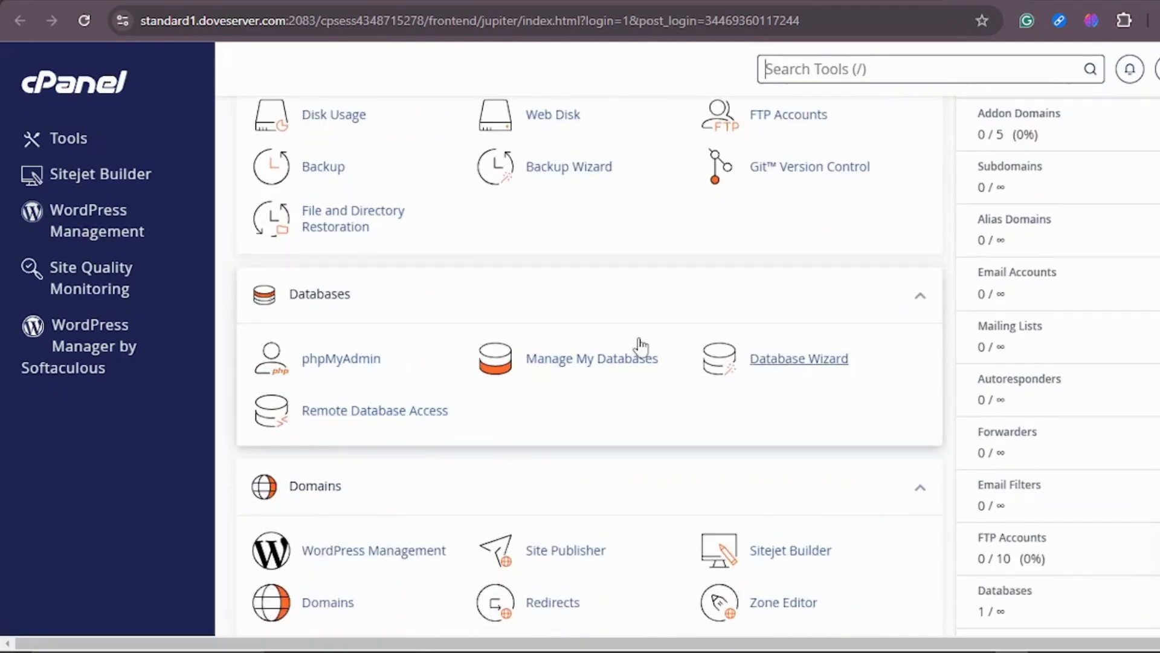
key("slash")
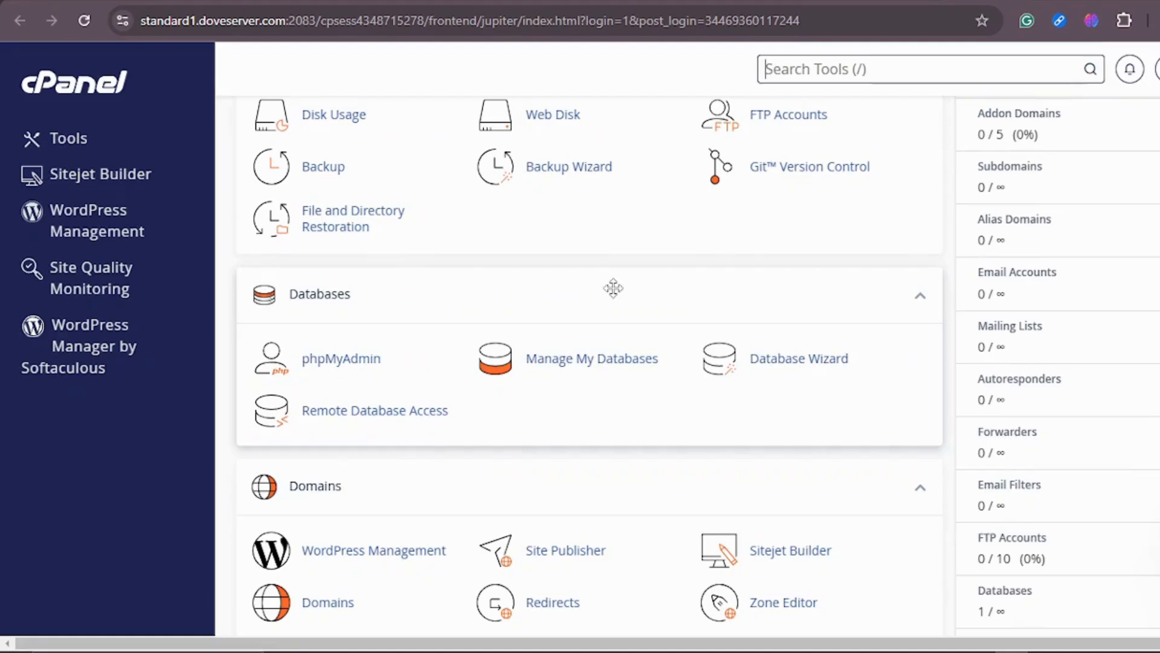
scroll(613, 289, "down", 2)
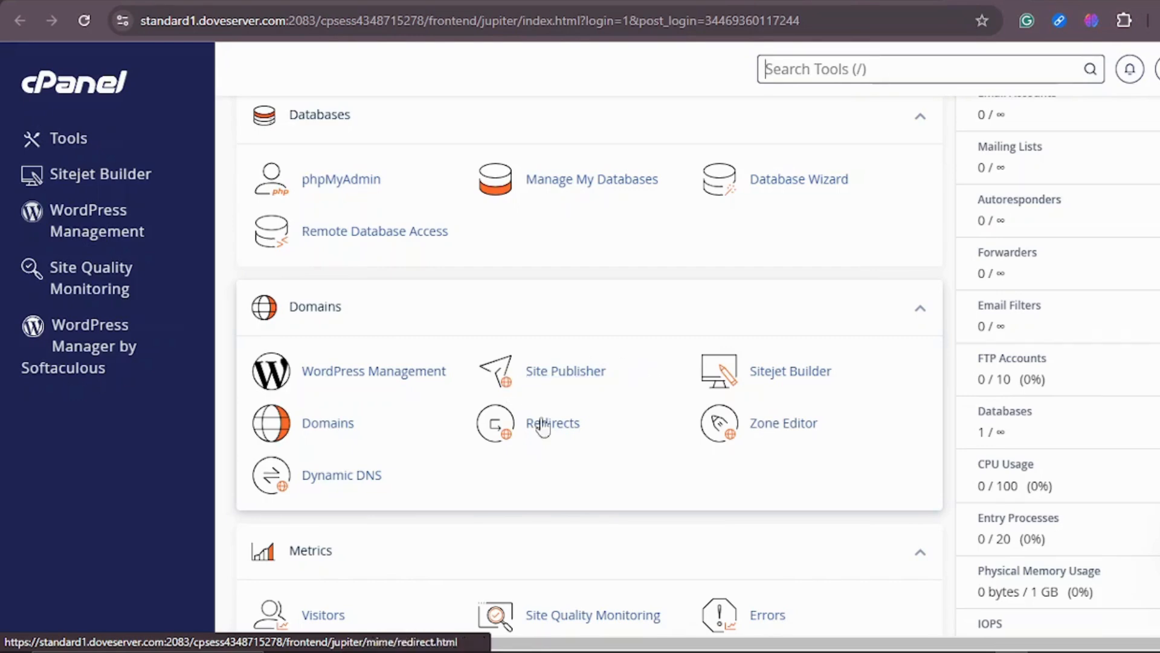
scroll(679, 332, "down", 4)
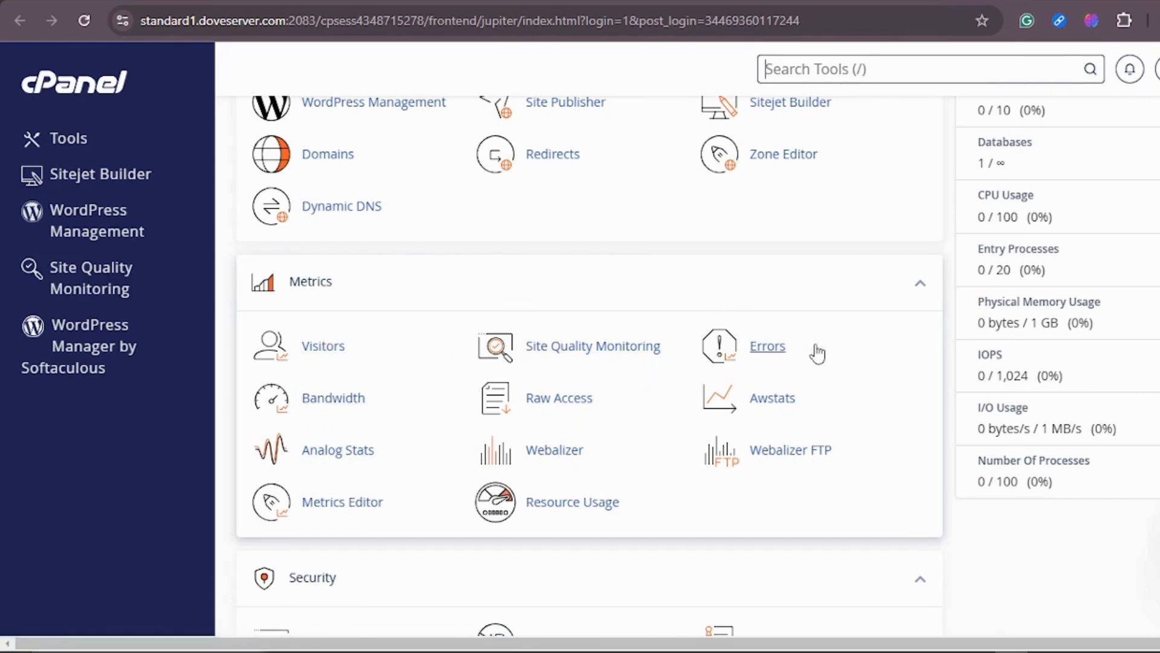
scroll(680, 336, "down", 4)
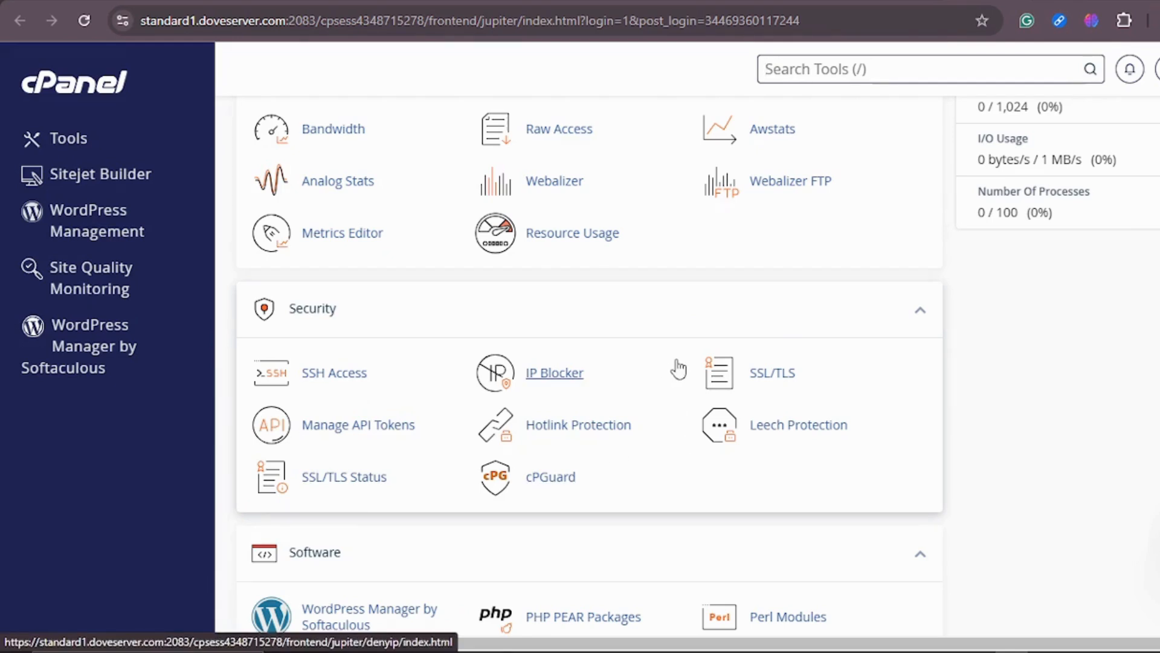
Browse cPanel's Security, Software, Advanced and Softaculous Apps Installer sections.
scroll(615, 321, "up", 3)
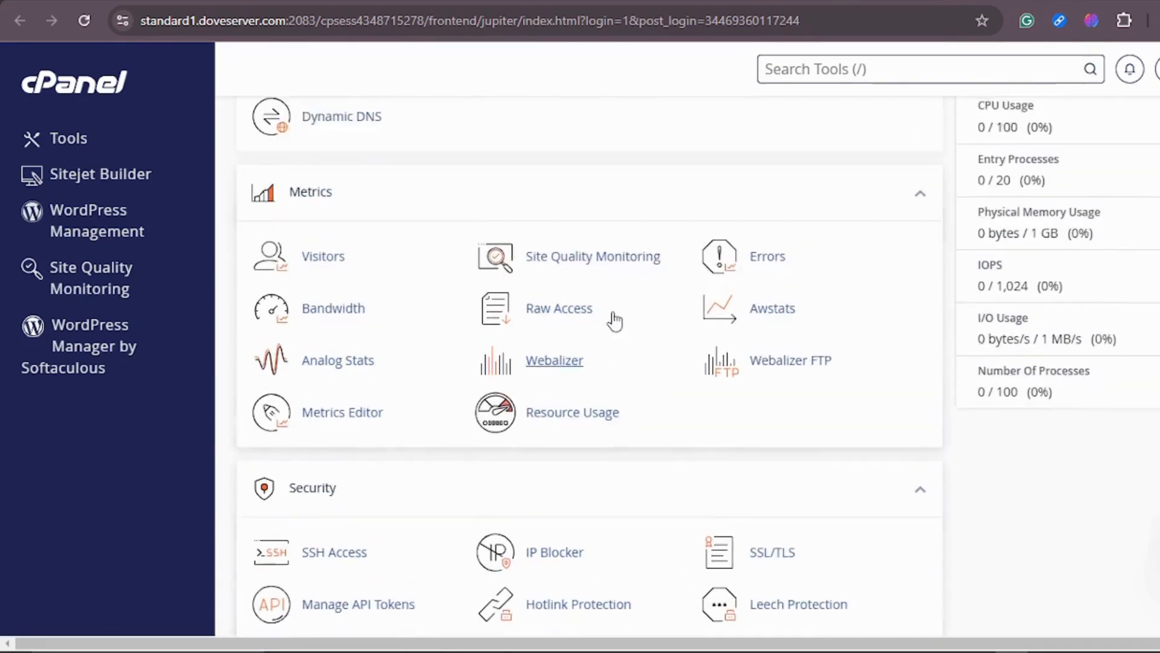
scroll(615, 320, "down", 1)
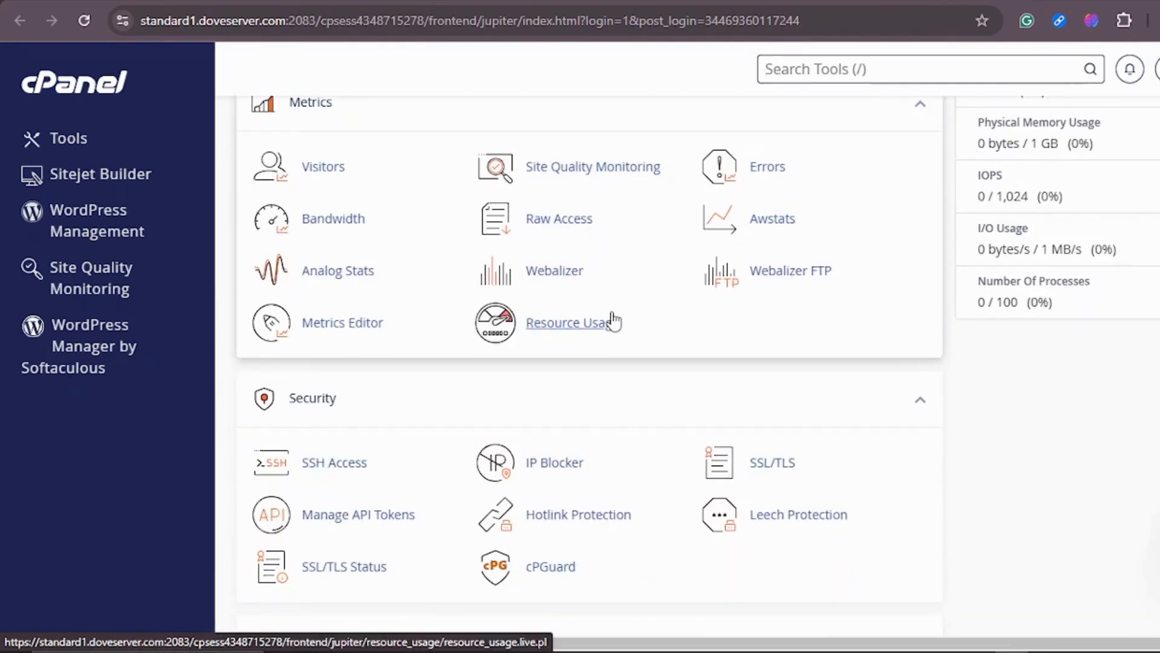
scroll(613, 322, "down", 3)
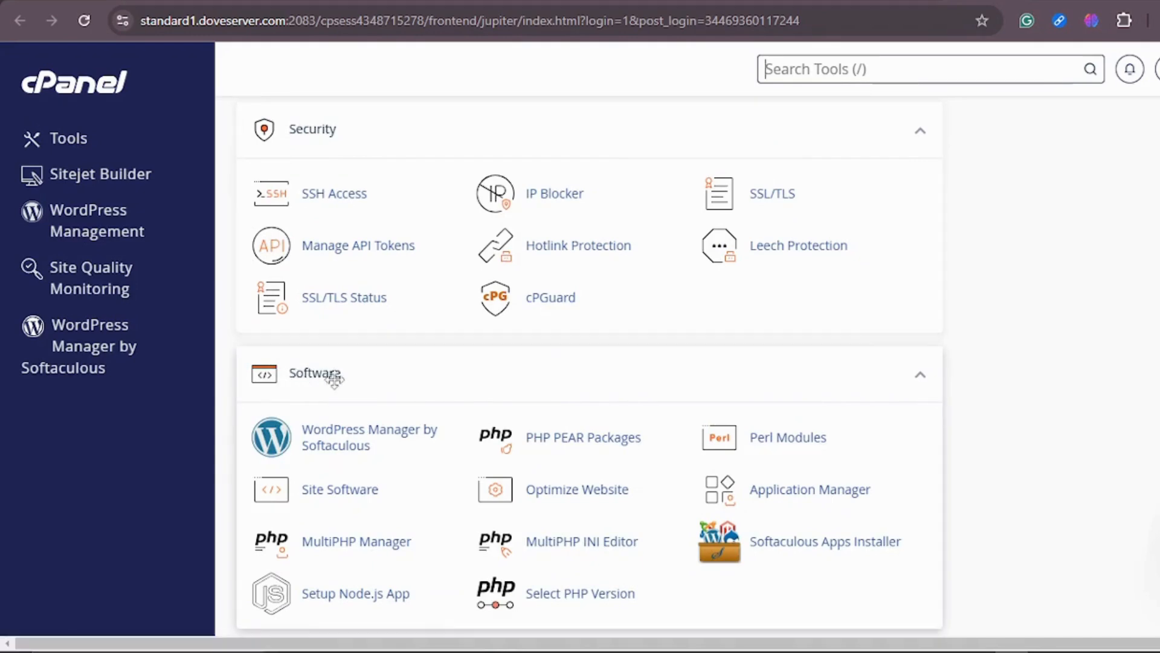
scroll(646, 378, "down", 2)
scroll(598, 296, "down", 2)
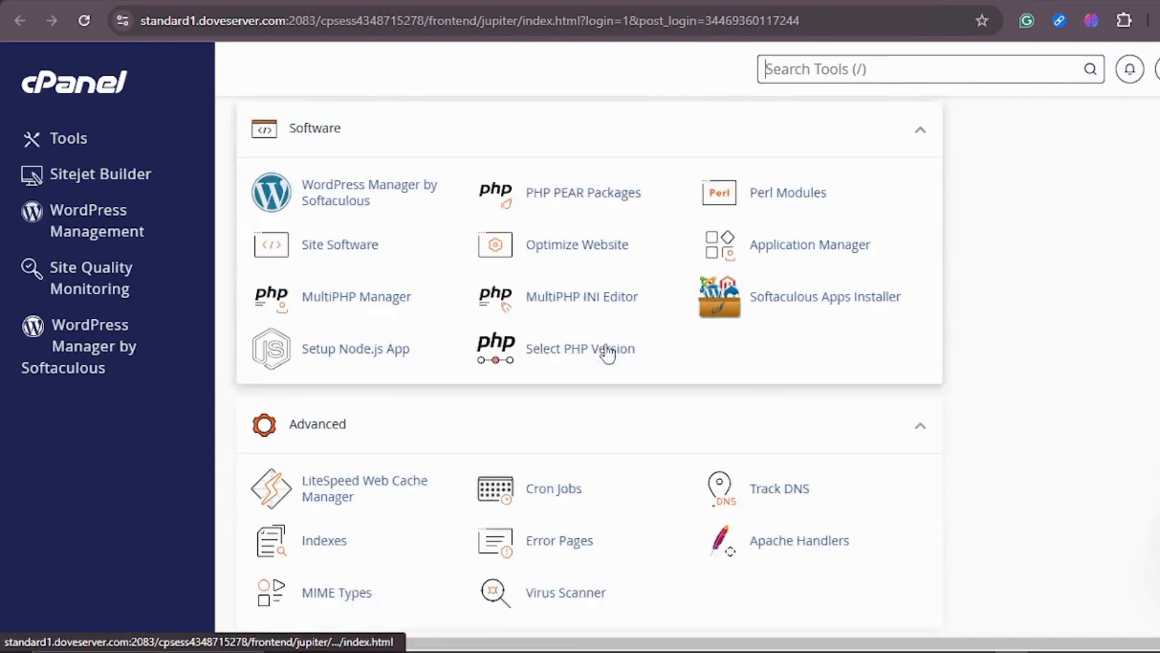
scroll(513, 448, "down", 5)
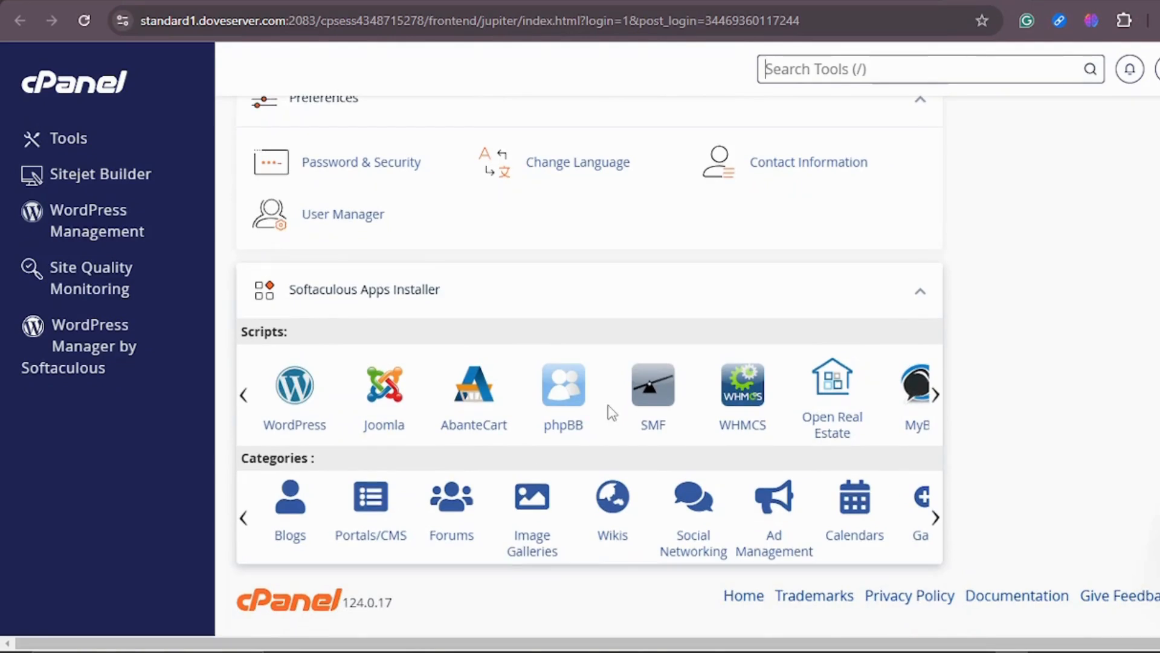
scroll(611, 406, "up", 5)
scroll(607, 405, "up", 3)
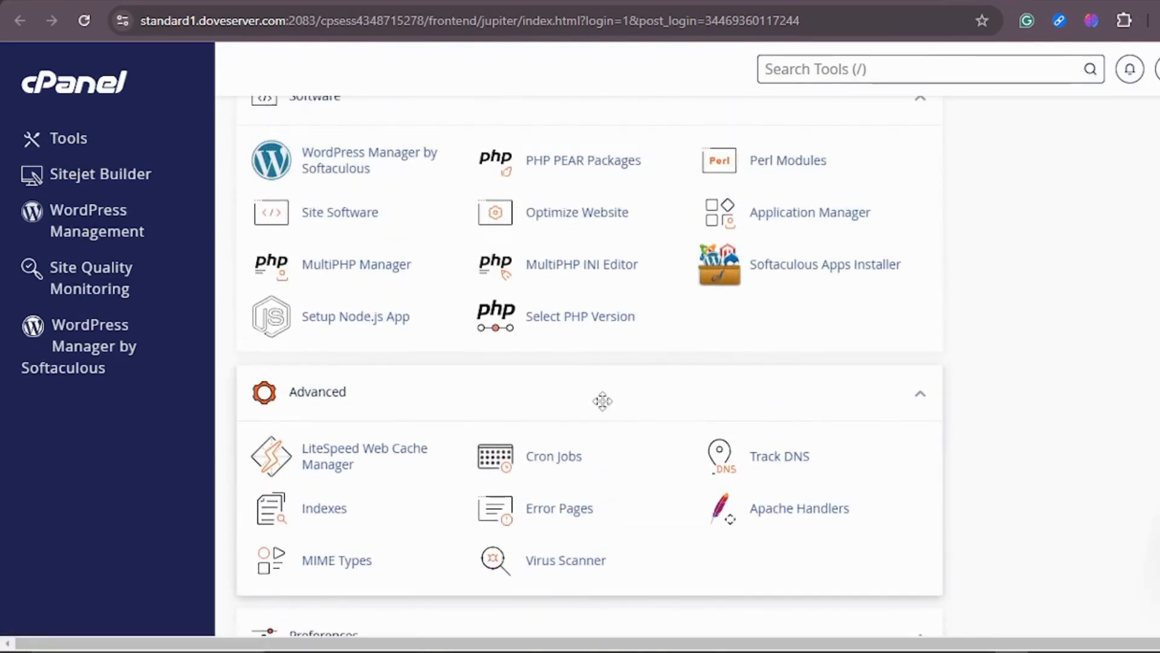
Open WordPress Management in Softaculous and start a new WordPress installation.
scroll(602, 400, "up", 3)
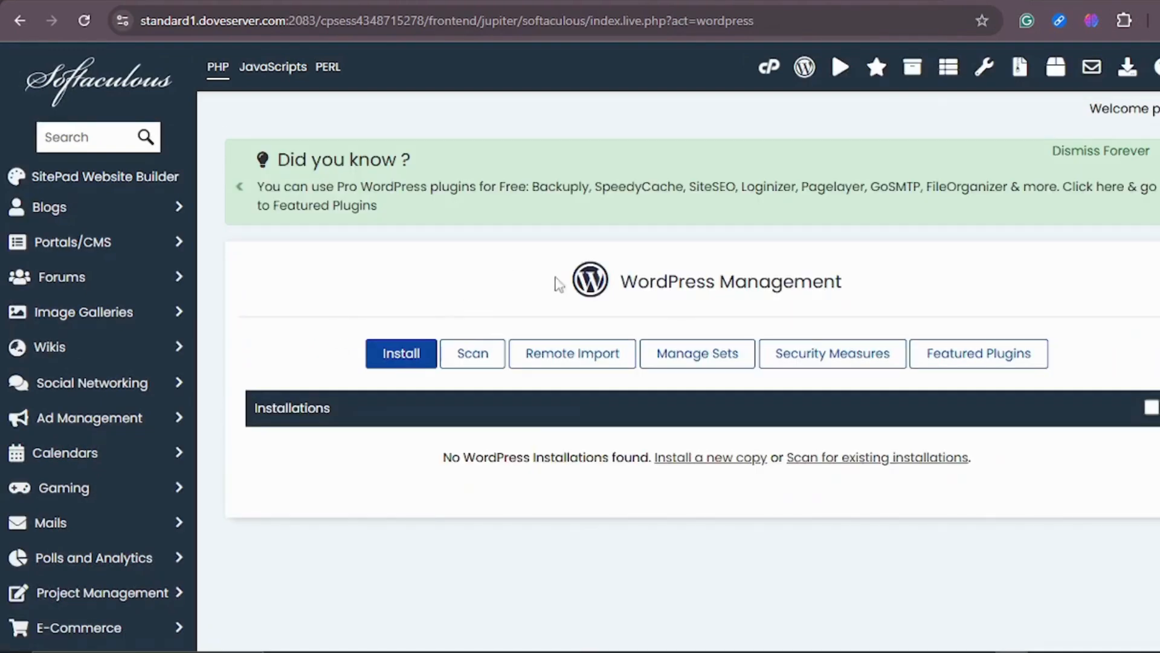
scroll(815, 295, "down", 3)
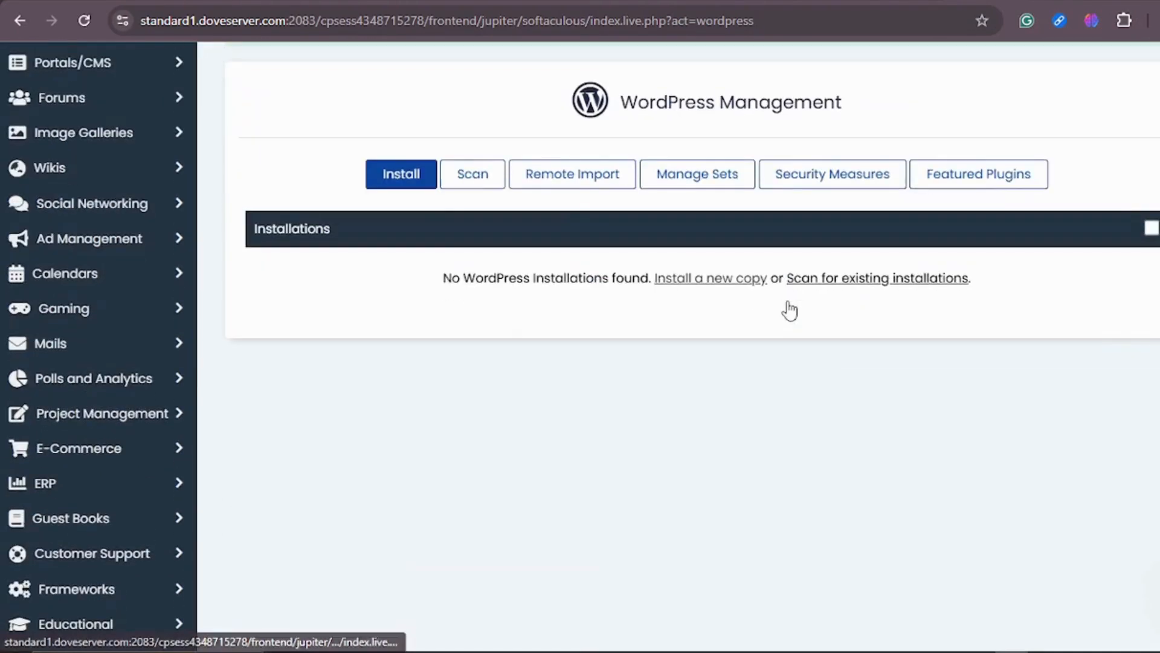
scroll(719, 322, "up", 3)
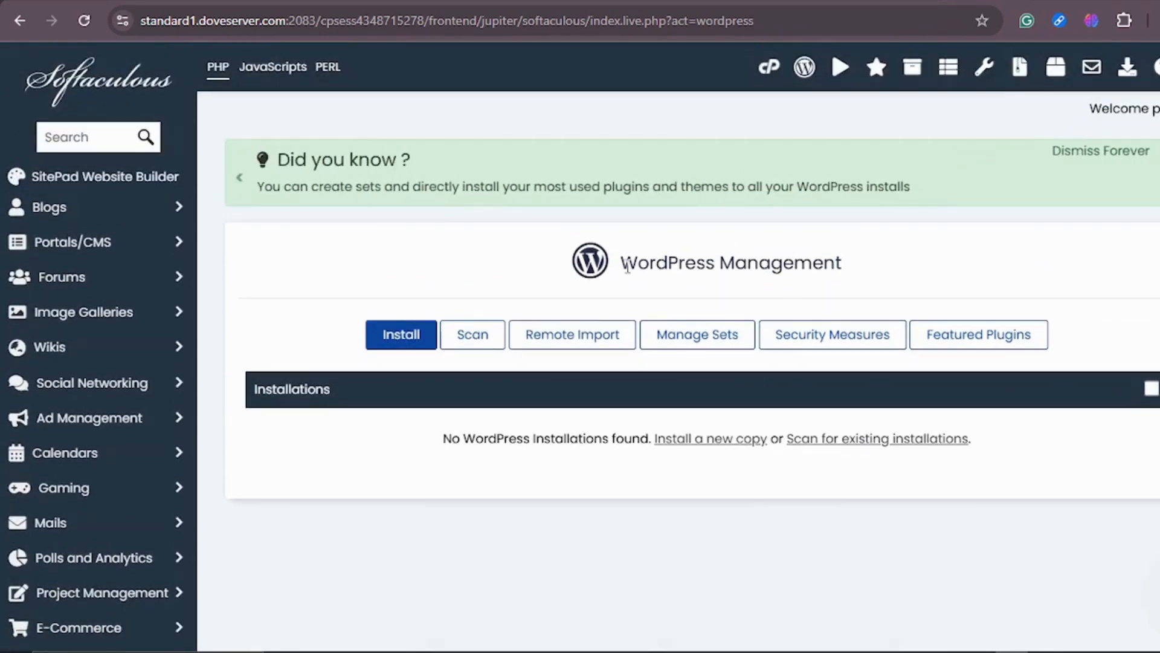
left_click(390, 339)
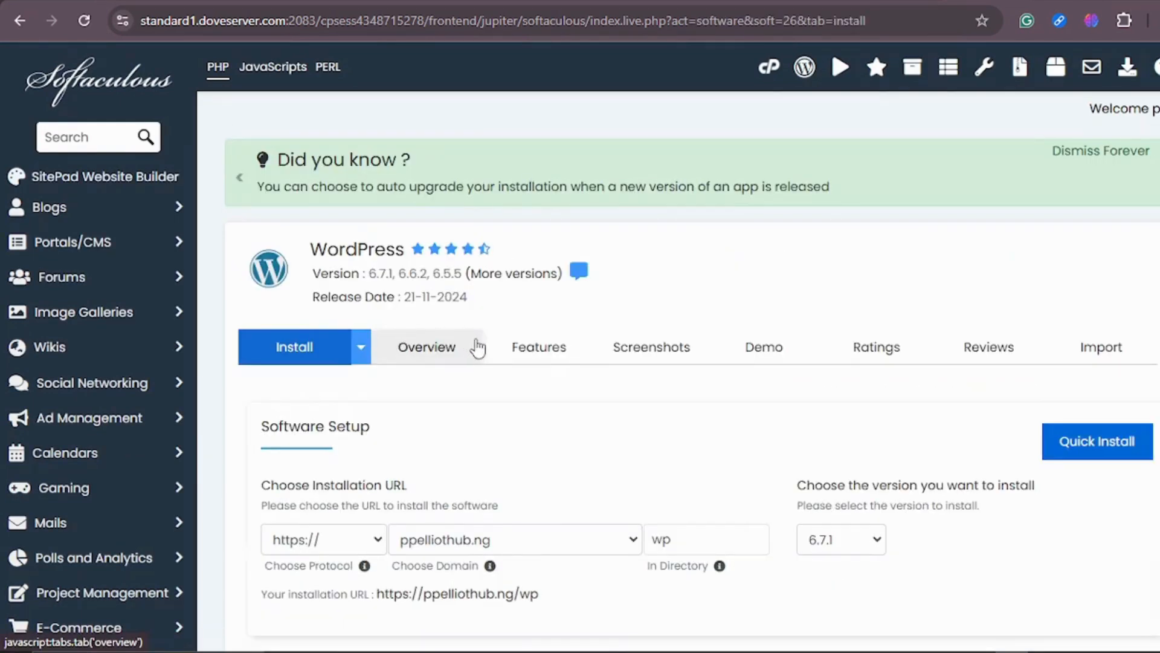
scroll(474, 345, "down", 2)
scroll(614, 272, "down", 4)
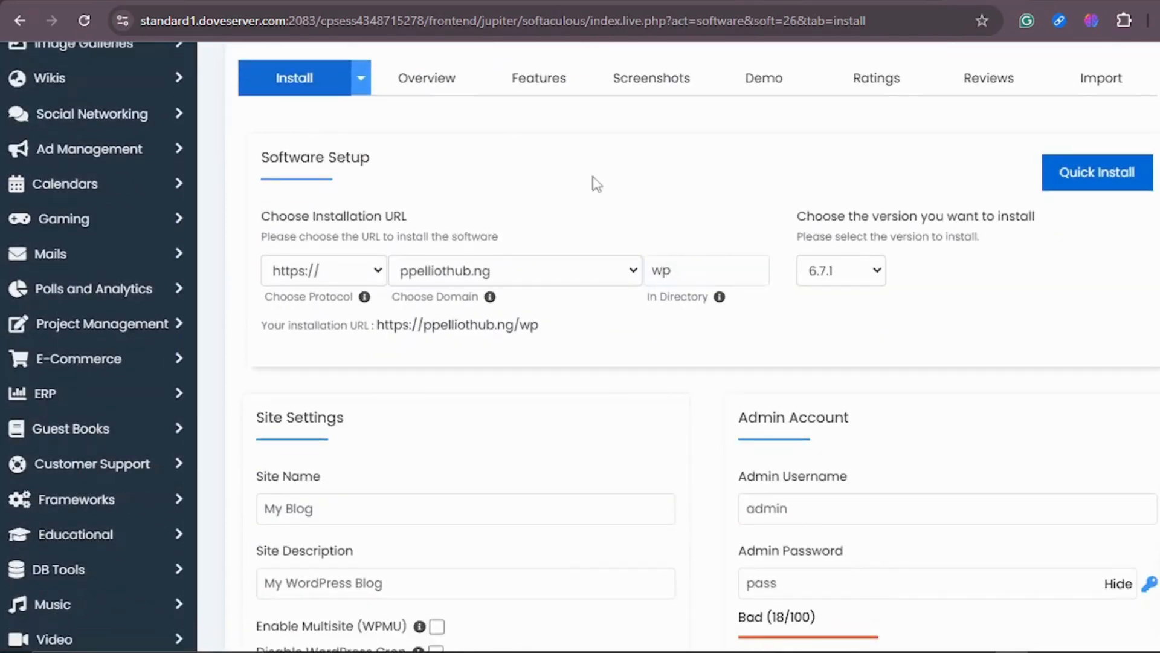
scroll(596, 182, "up", 2)
scroll(556, 176, "down", 2)
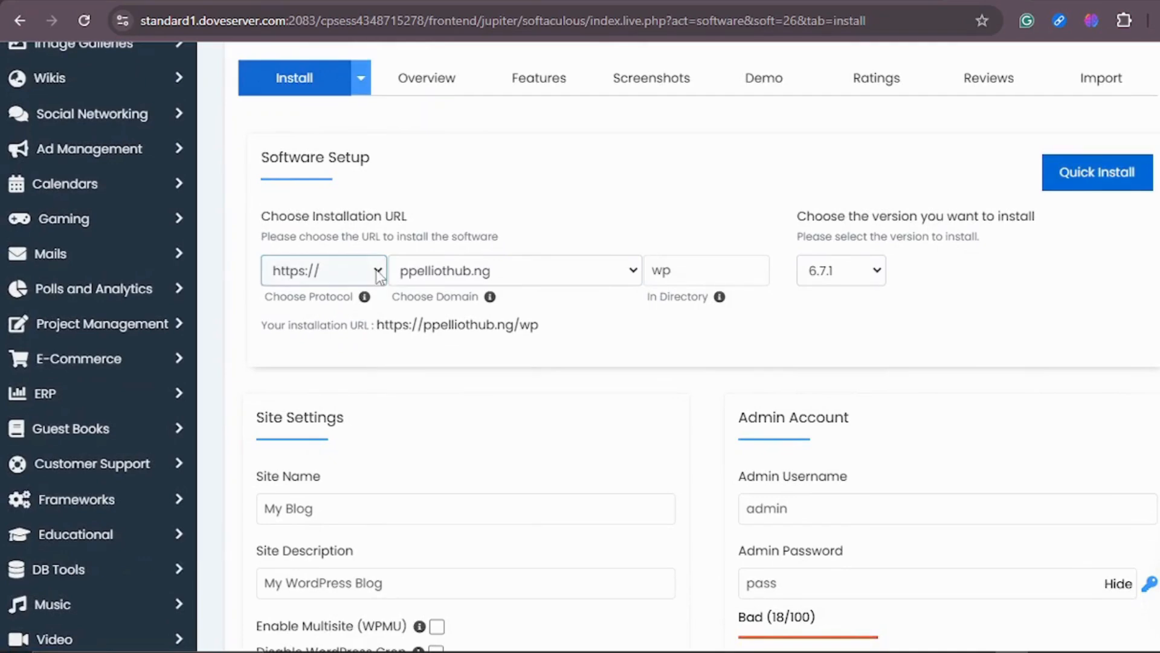
left_click(379, 277)
left_click(328, 302)
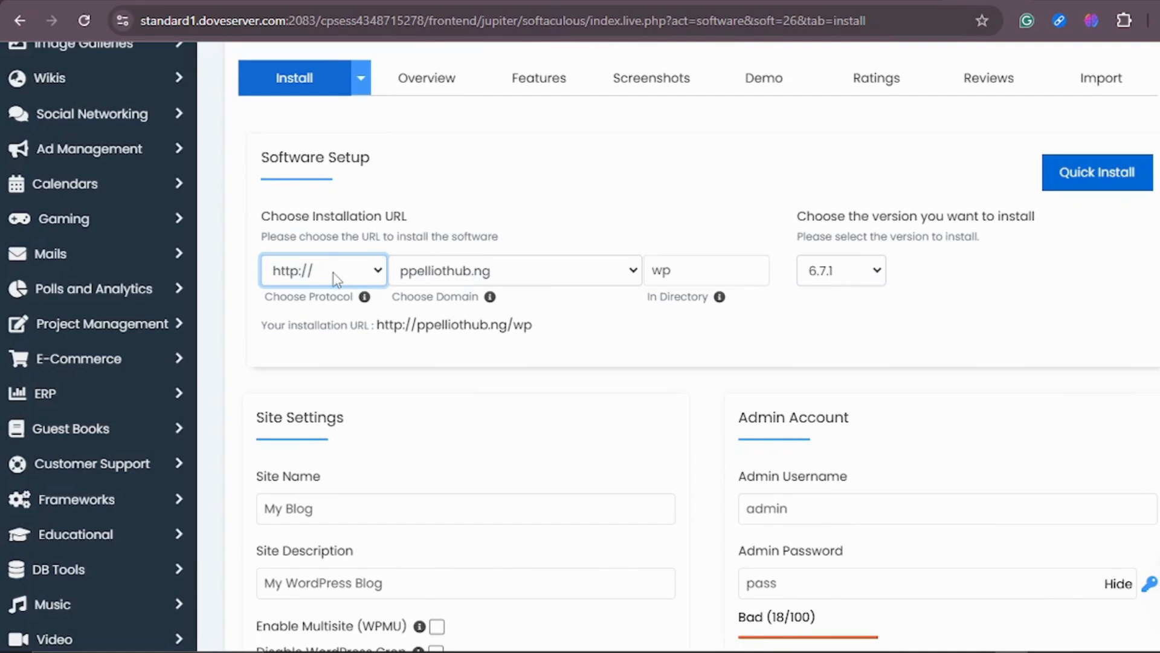
scroll(332, 272, "up", 1)
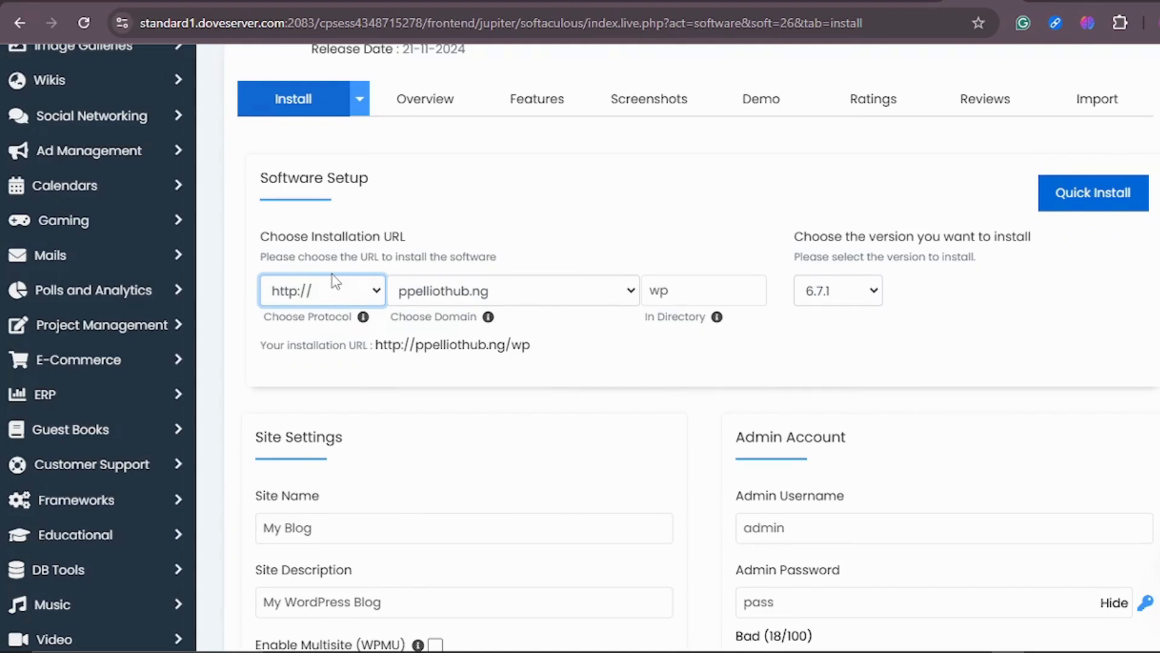
scroll(336, 281, "down", 1)
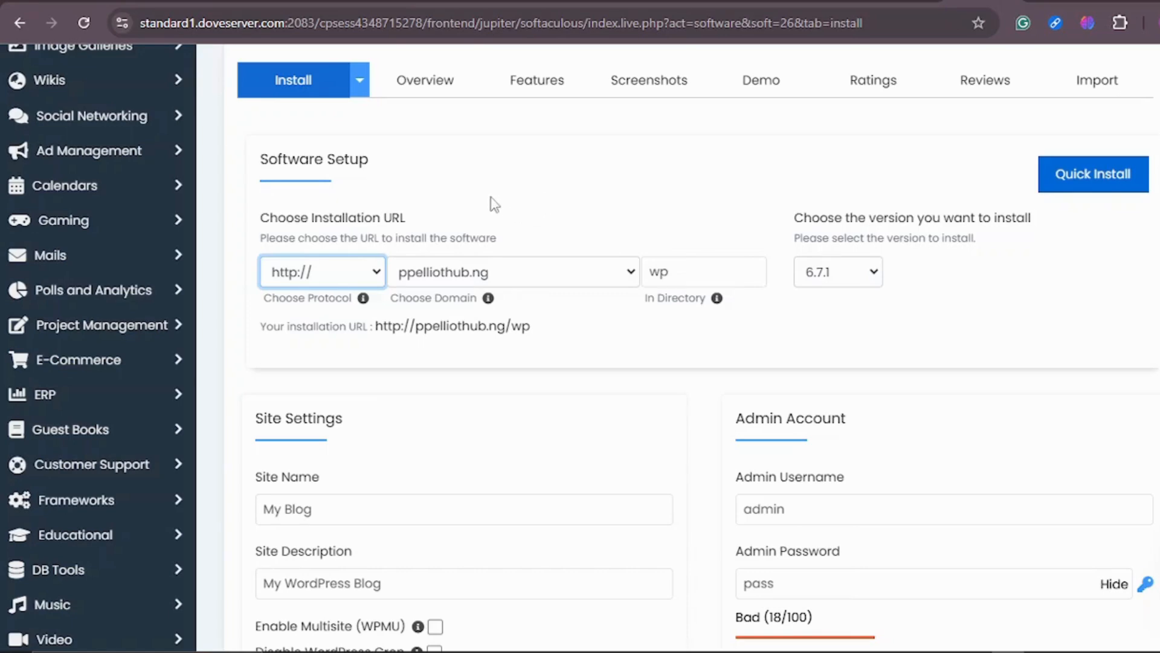
left_click(375, 271)
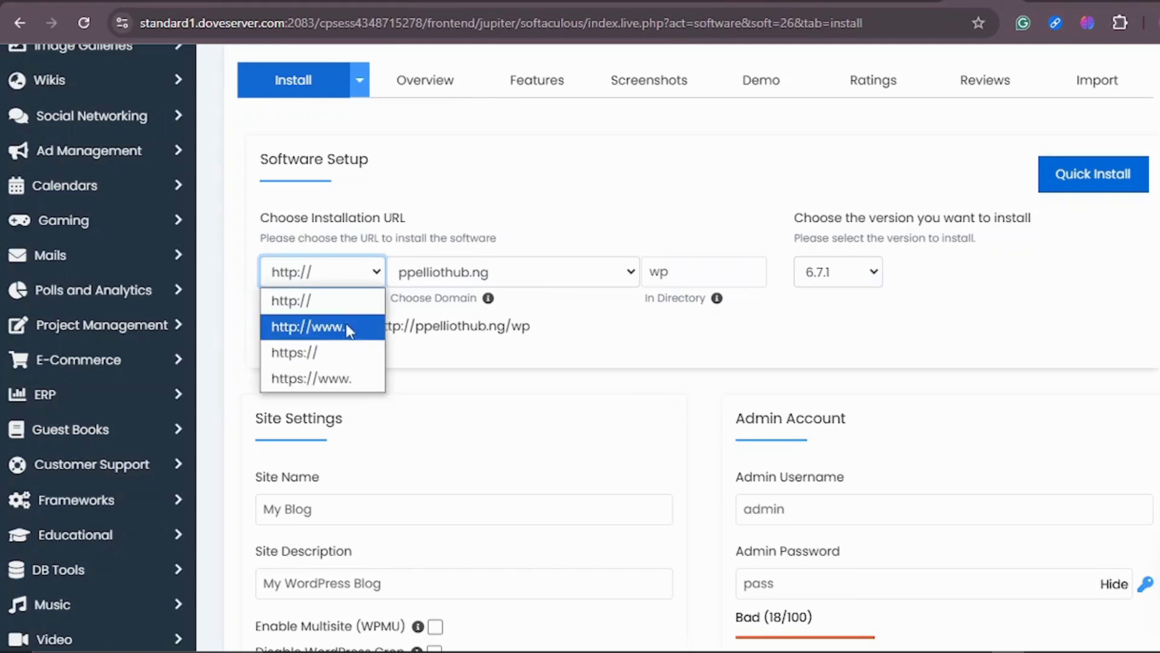
left_click(337, 358)
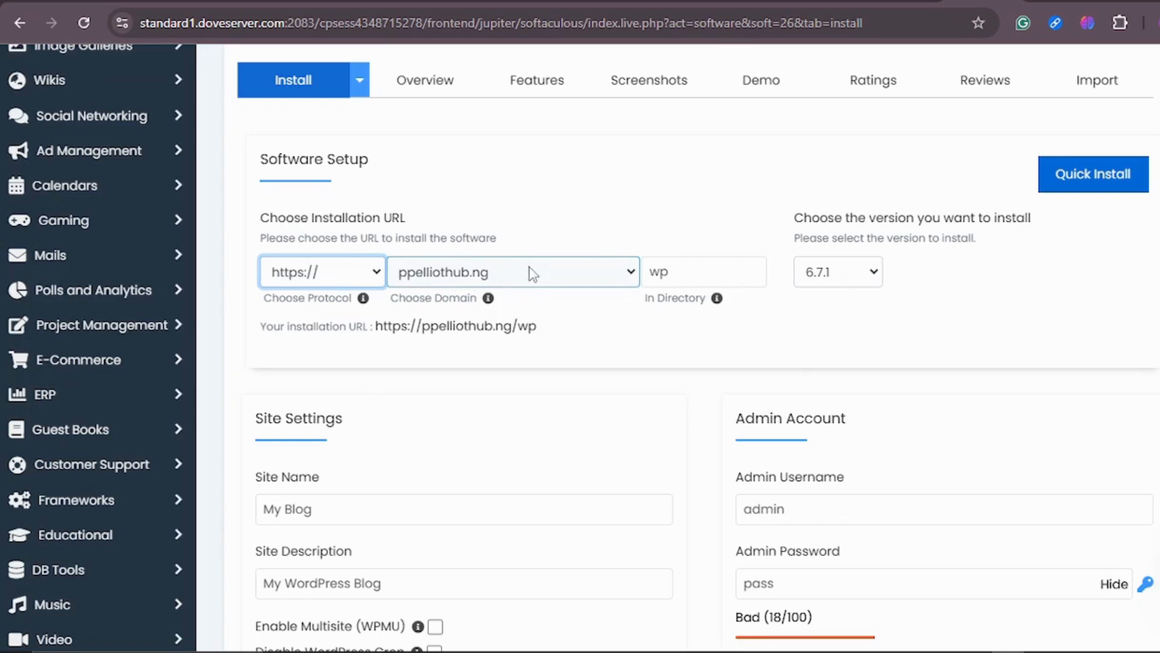
Clear the installation directory so WordPress installs at the domain root, and review the available WordPress versions.
left_click(693, 271)
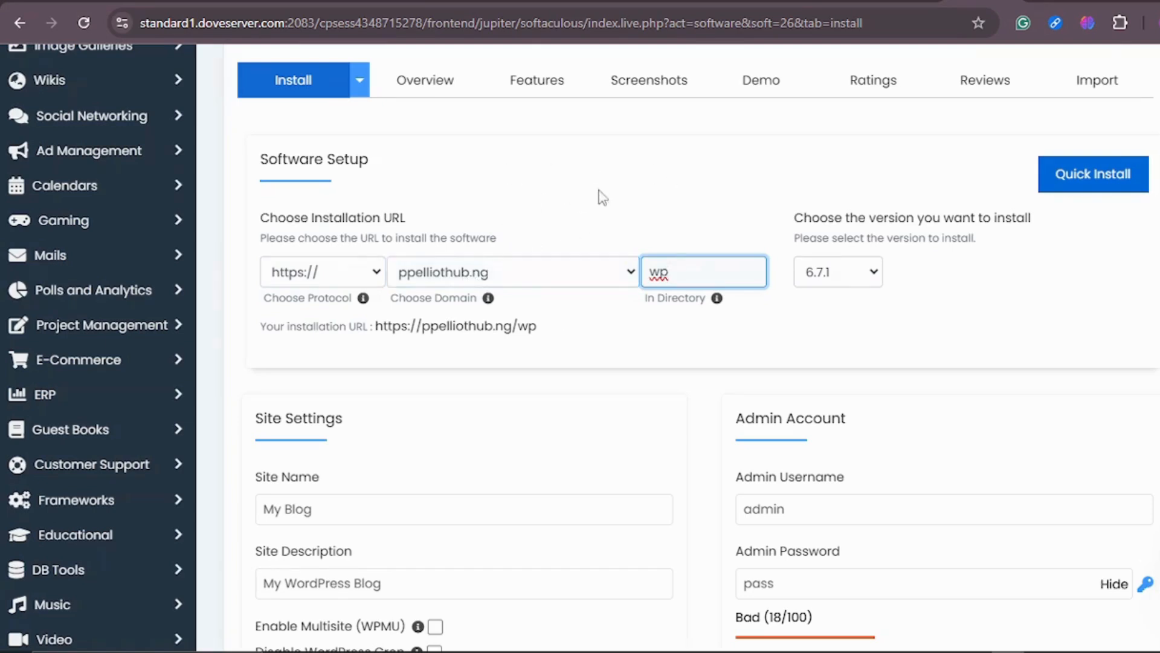
scroll(555, 245, "up", 1)
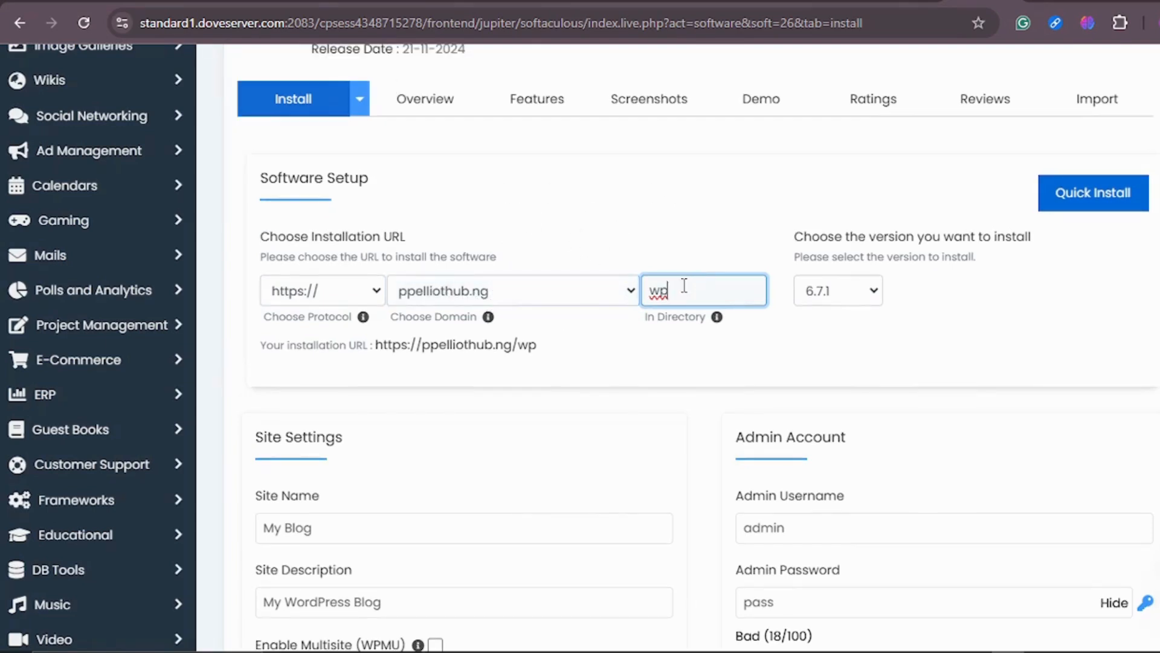
key("BackSpace")
key("BackSpace")
scroll(683, 290, "down", 1)
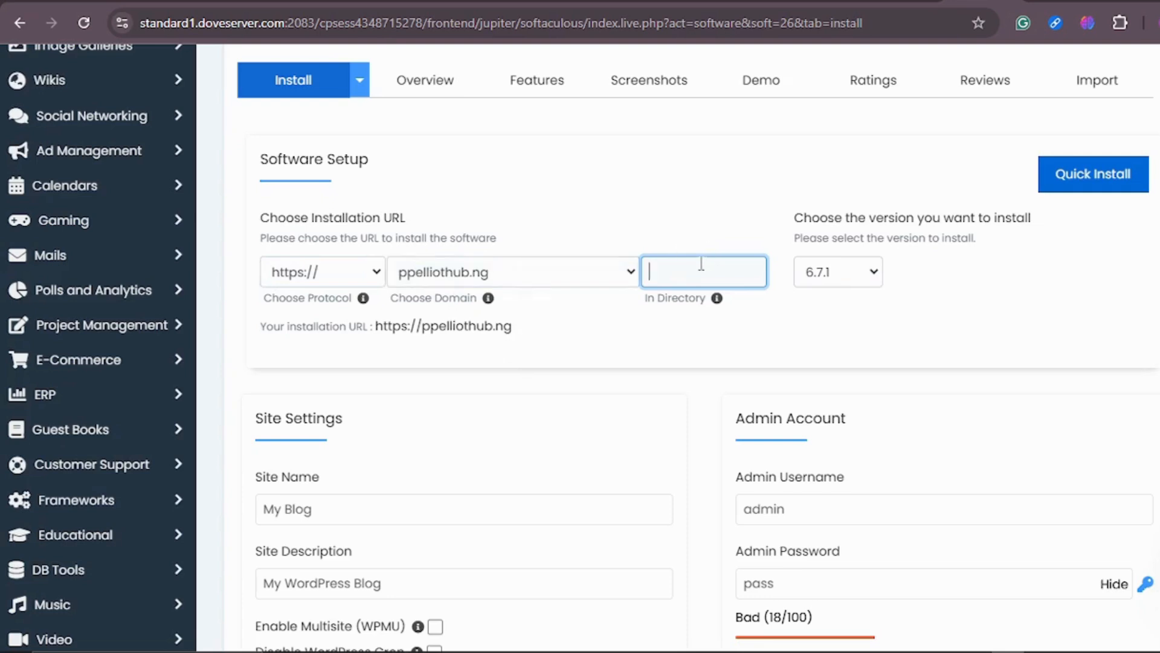
left_click(871, 271)
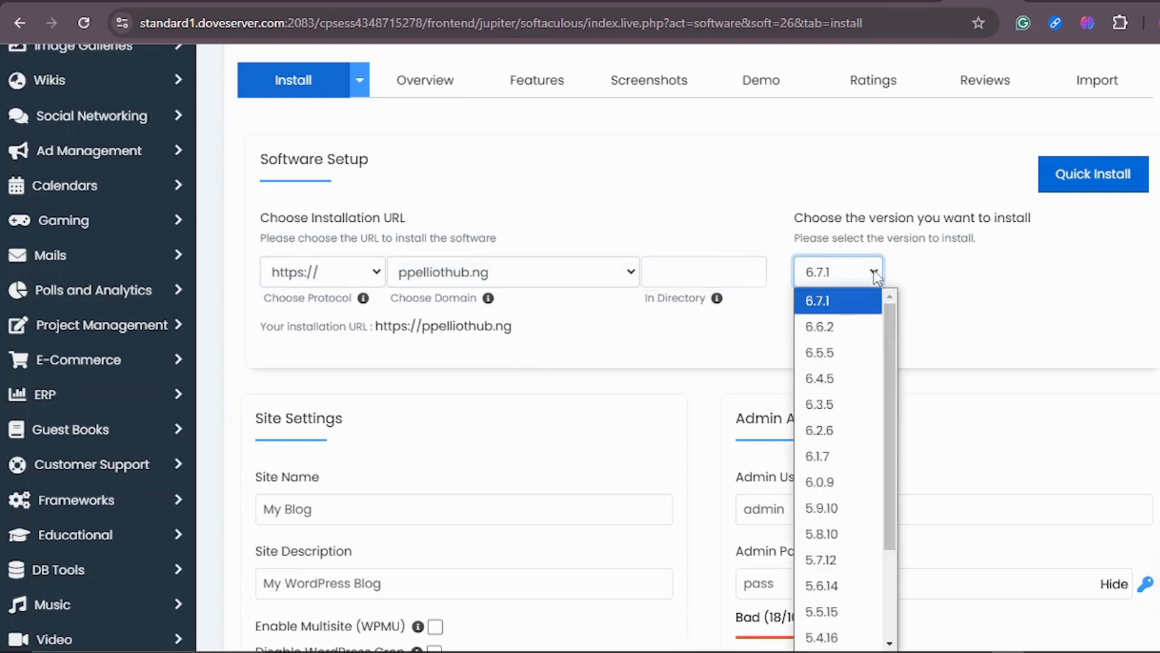
left_click(909, 278)
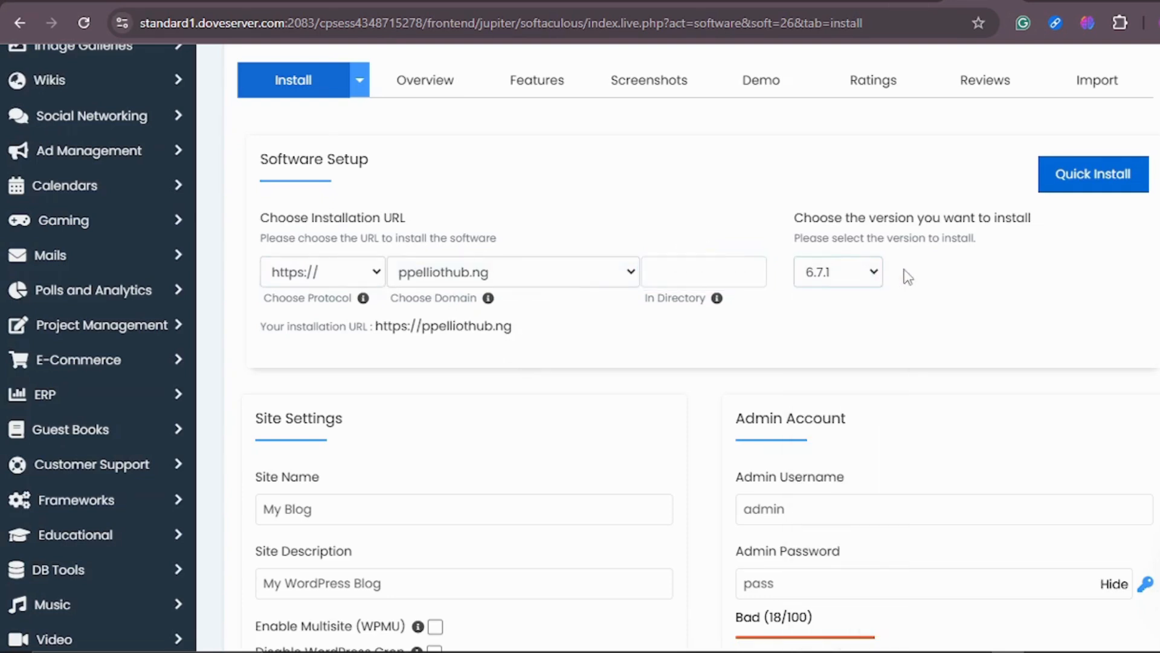
Replace the site name with PpElliothub.
scroll(908, 278, "down", 4)
left_click(349, 239)
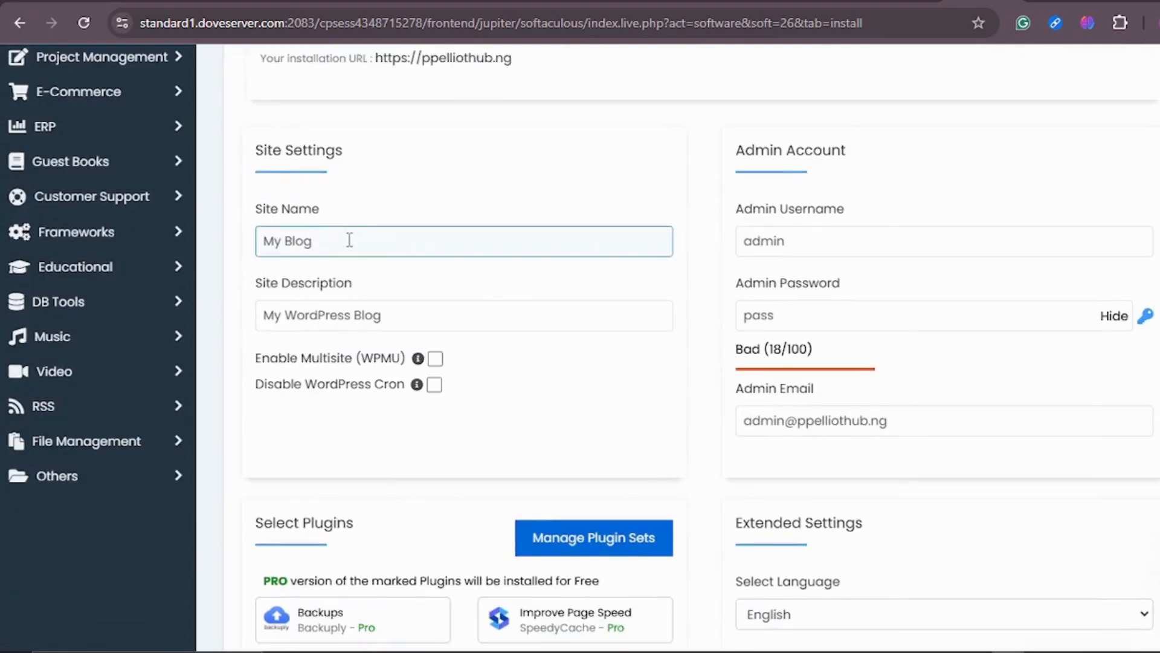
key("BackSpace")
key("BackSpace")
key("BackSpace")
key("BackSpace")
key("BackSpace")
key("BackSpace")
key("BackSpace")
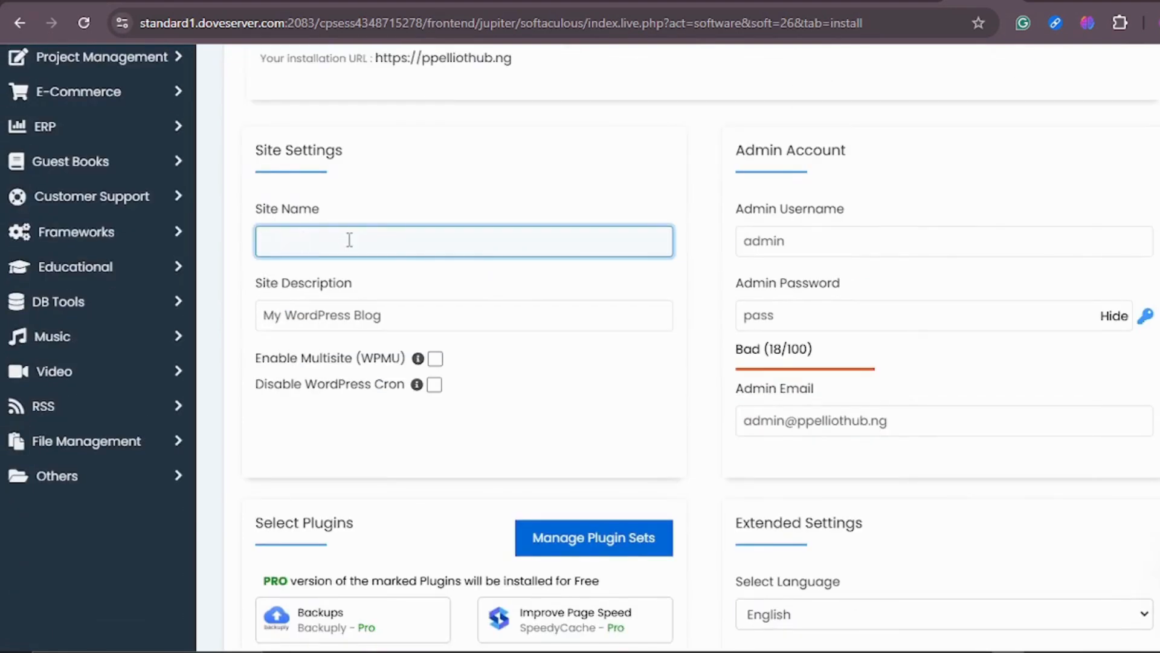
type("P")
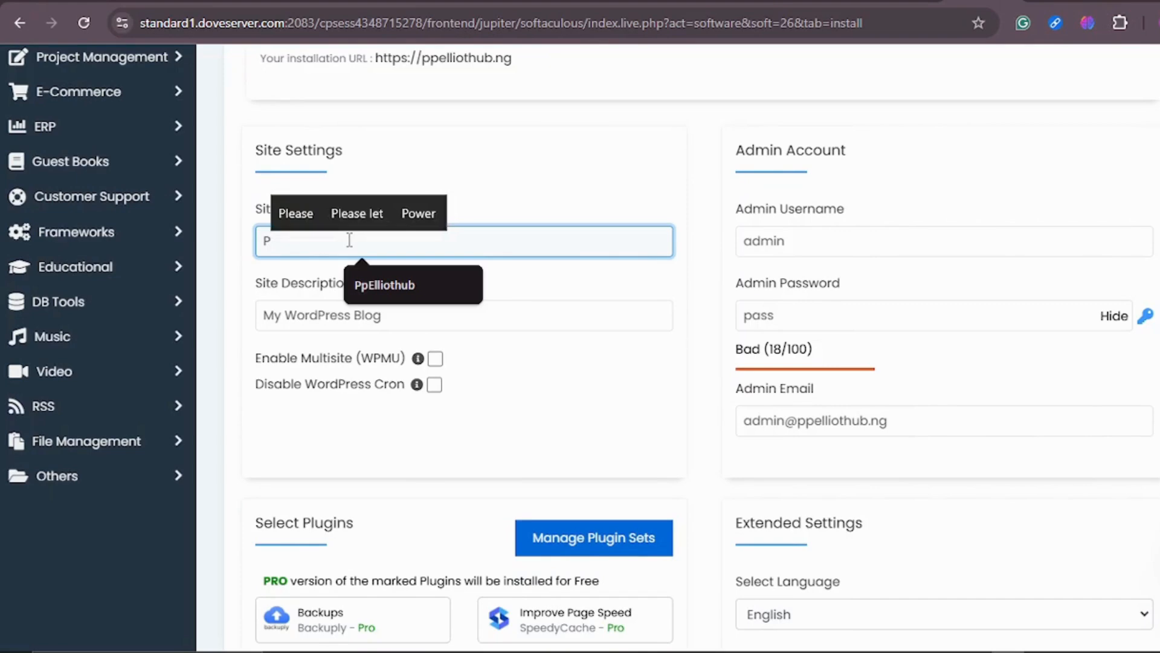
type("p")
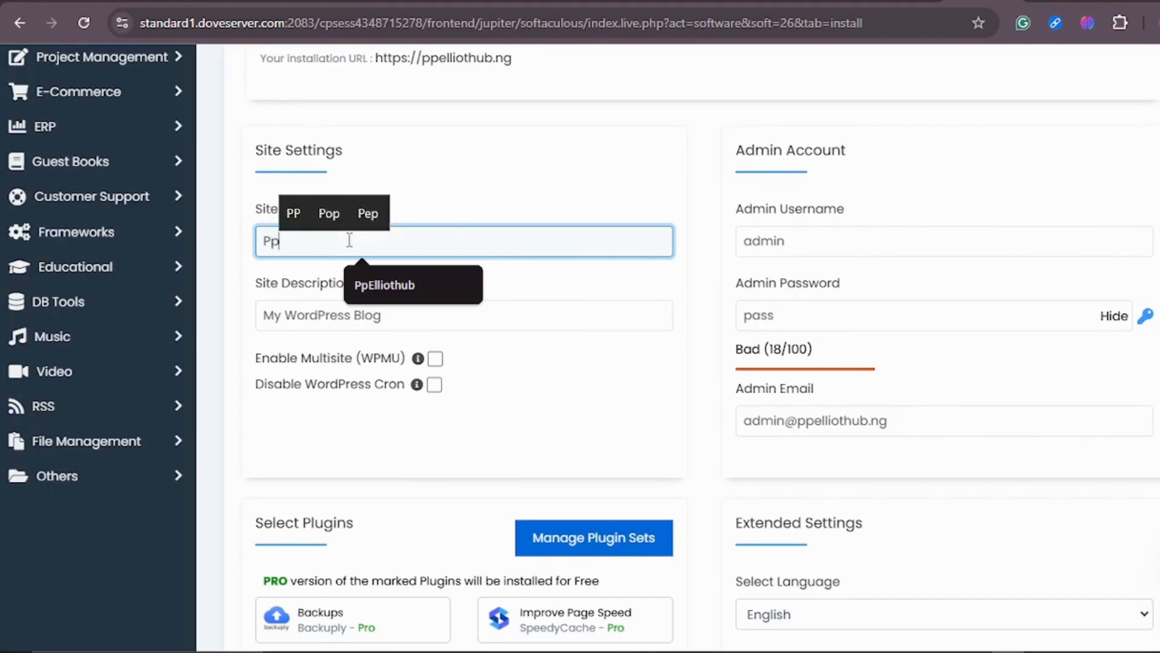
type("Elli")
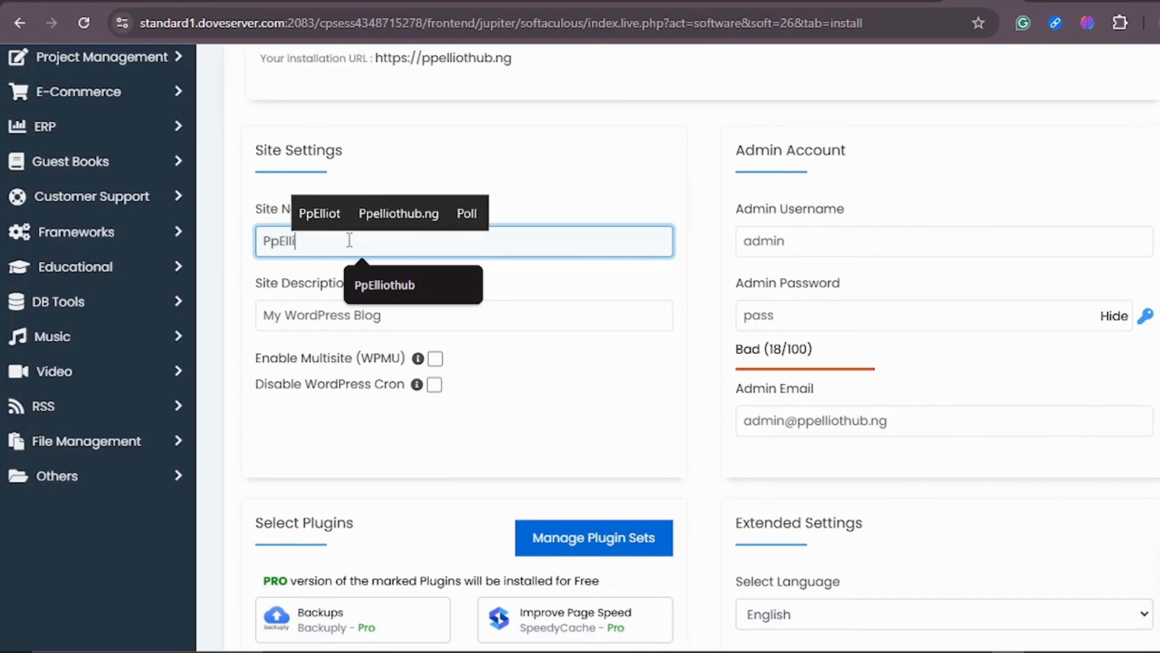
type("ot")
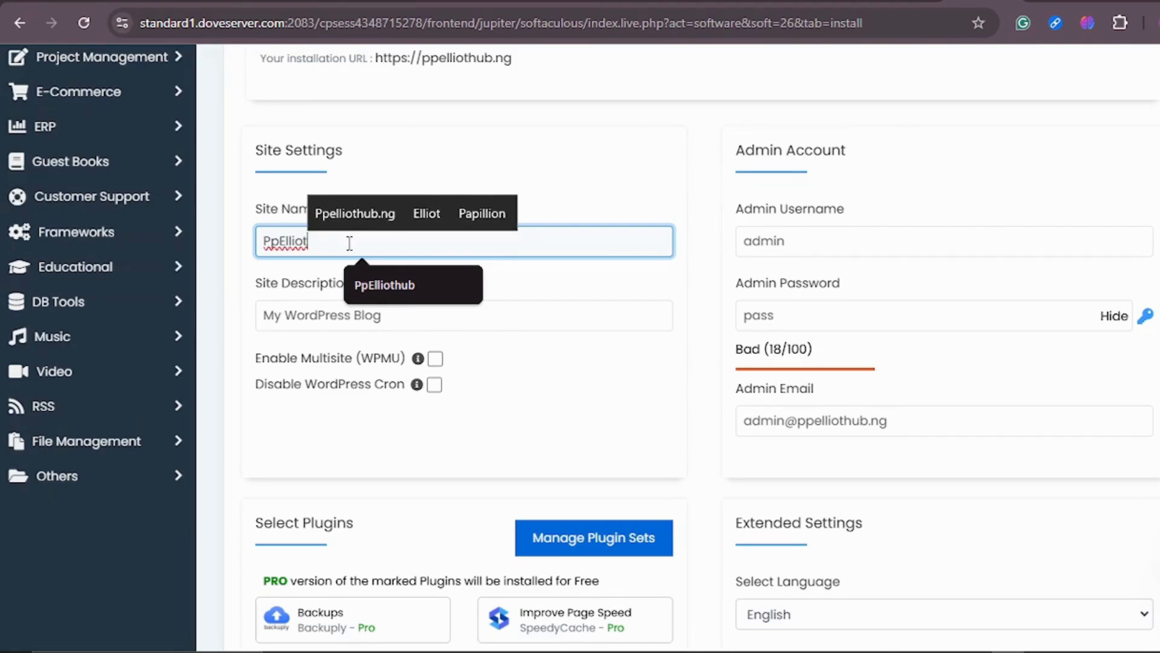
type("hub")
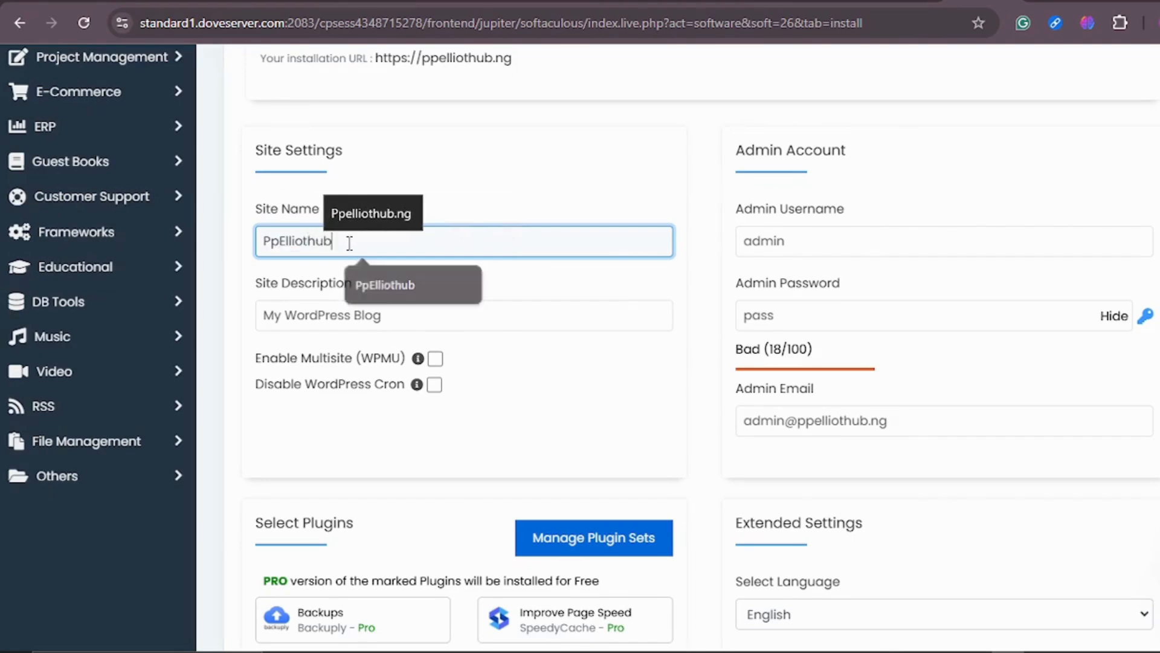
Replace the site description with "Welcome to my site".
left_click(390, 325)
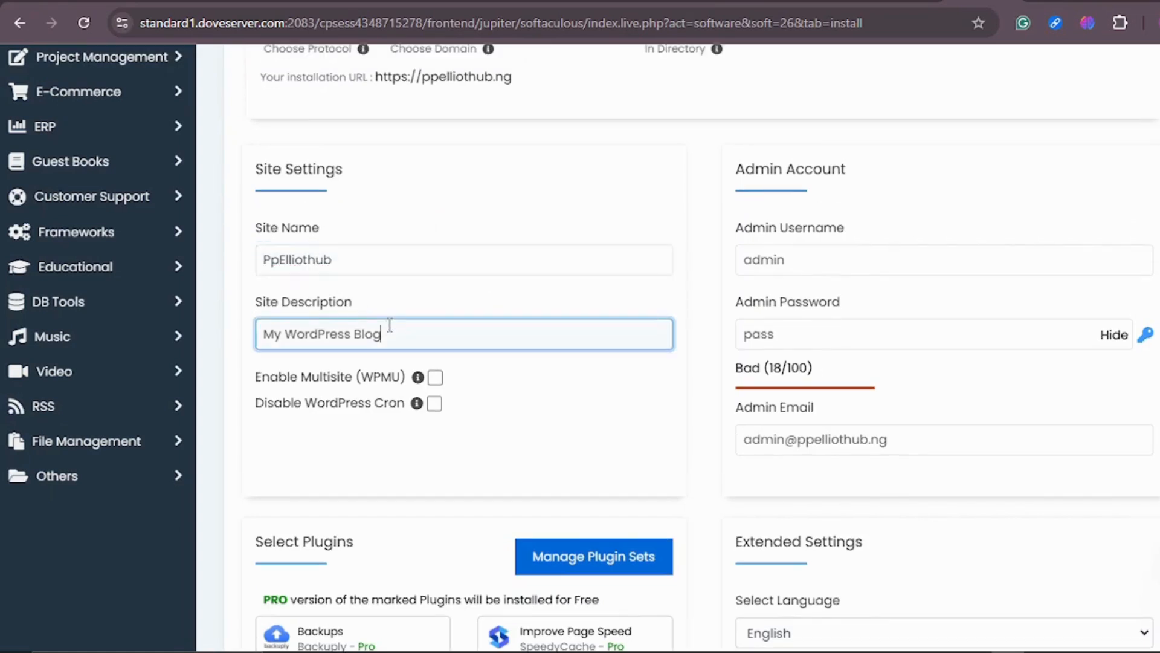
key("BackSpace")
key("BackSpace")
key("BackSpace")
key("BackSpace")
key("BackSpace")
key("BackSpace")
key("BackSpace")
key("BackSpace")
key("BackSpace")
key("BackSpace")
key("BackSpace")
key("BackSpace")
key("BackSpace")
key("BackSpace")
key("BackSpace")
key("BackSpace")
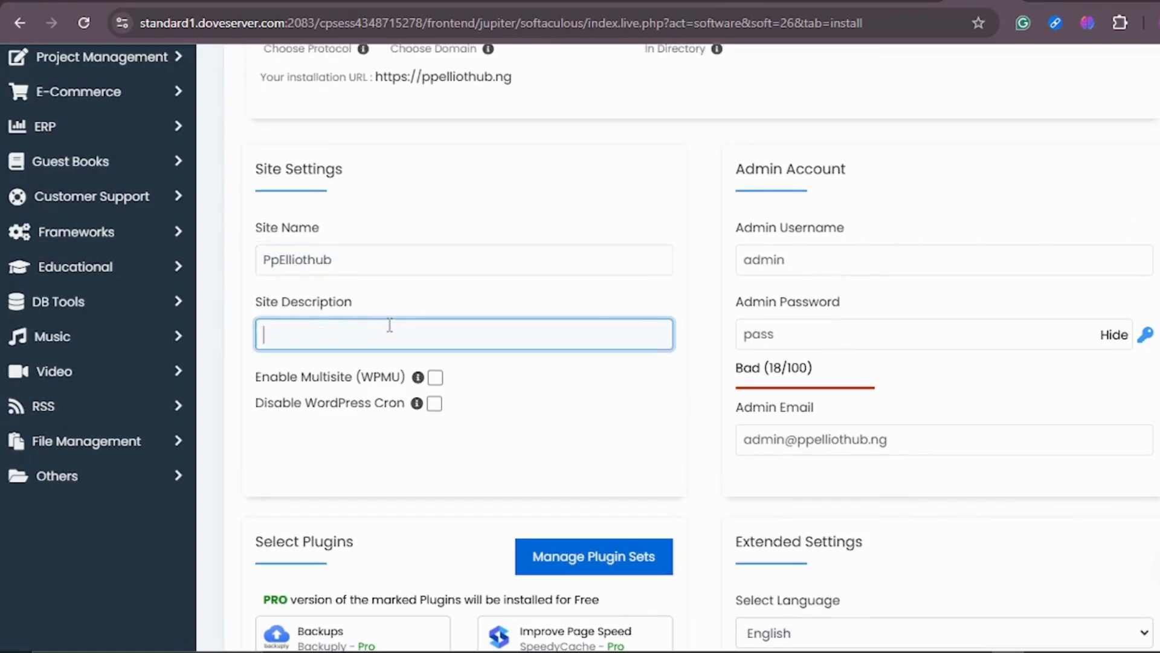
type("W")
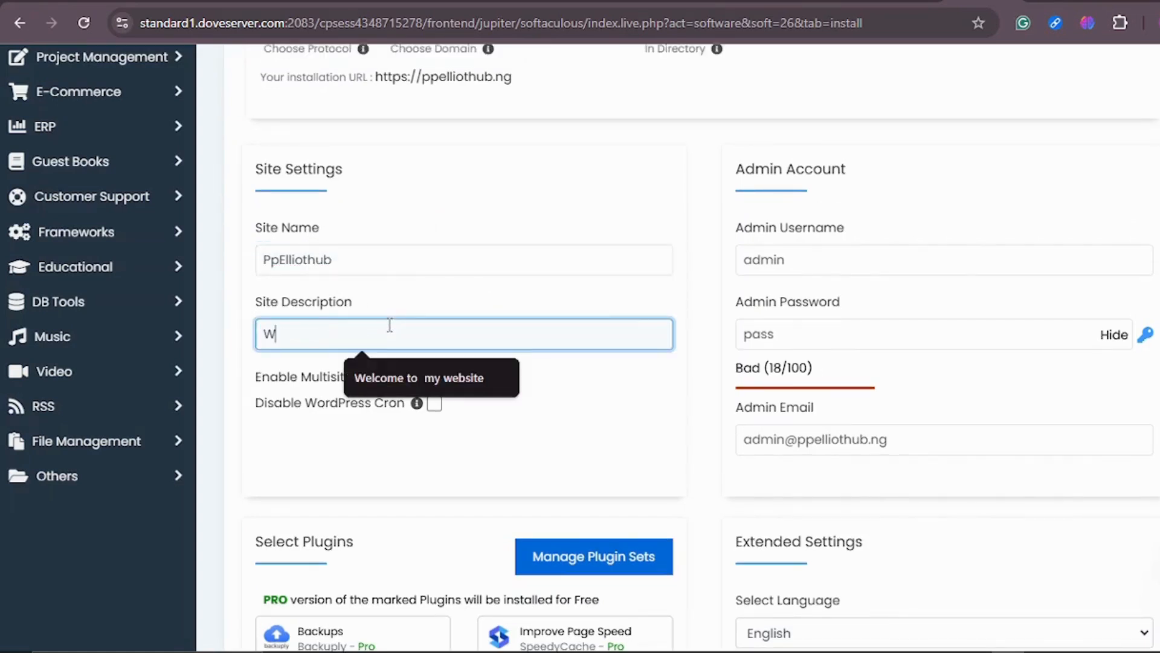
type("elc")
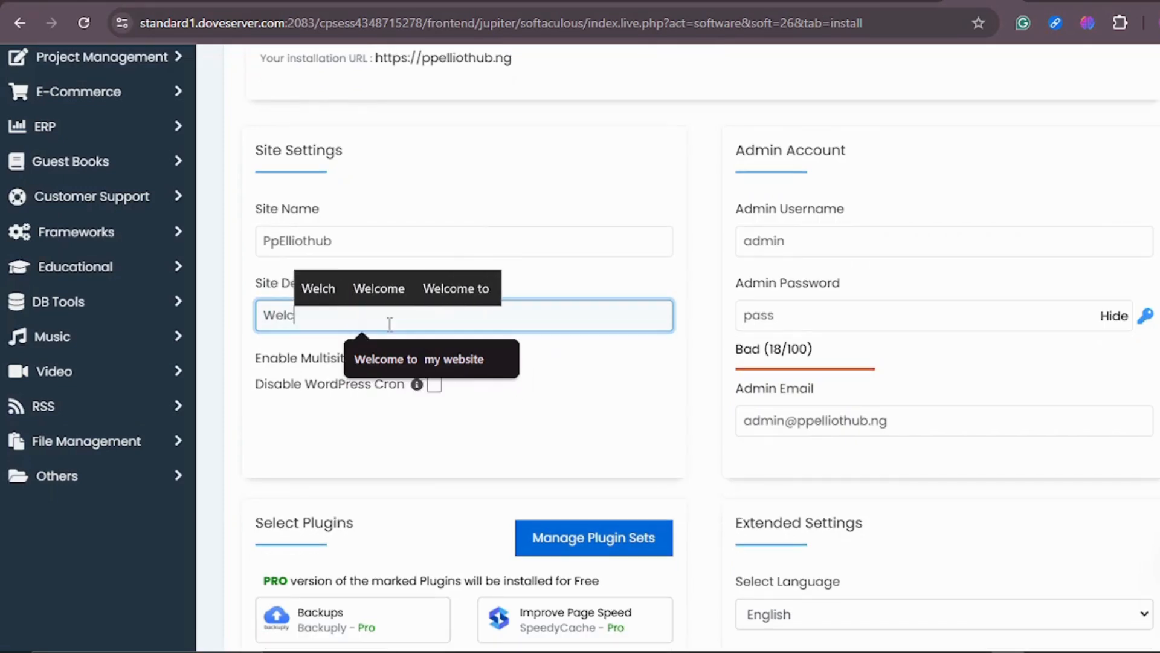
type("ome to my site")
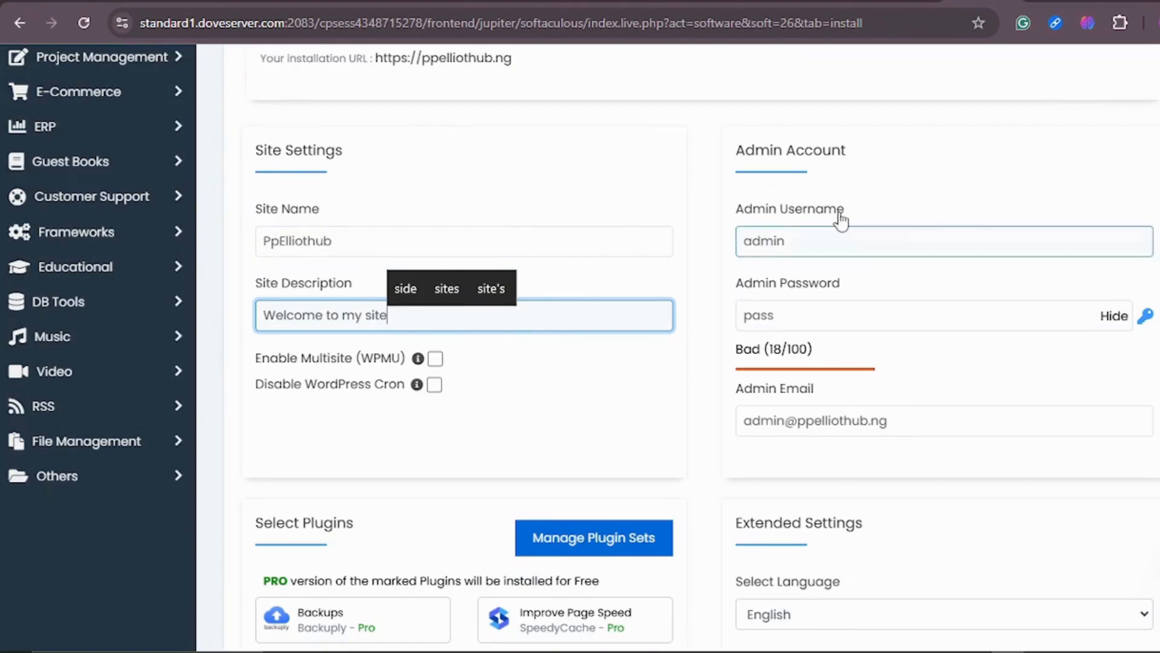
Replace the admin username with the site owner's name.
left_click(802, 240)
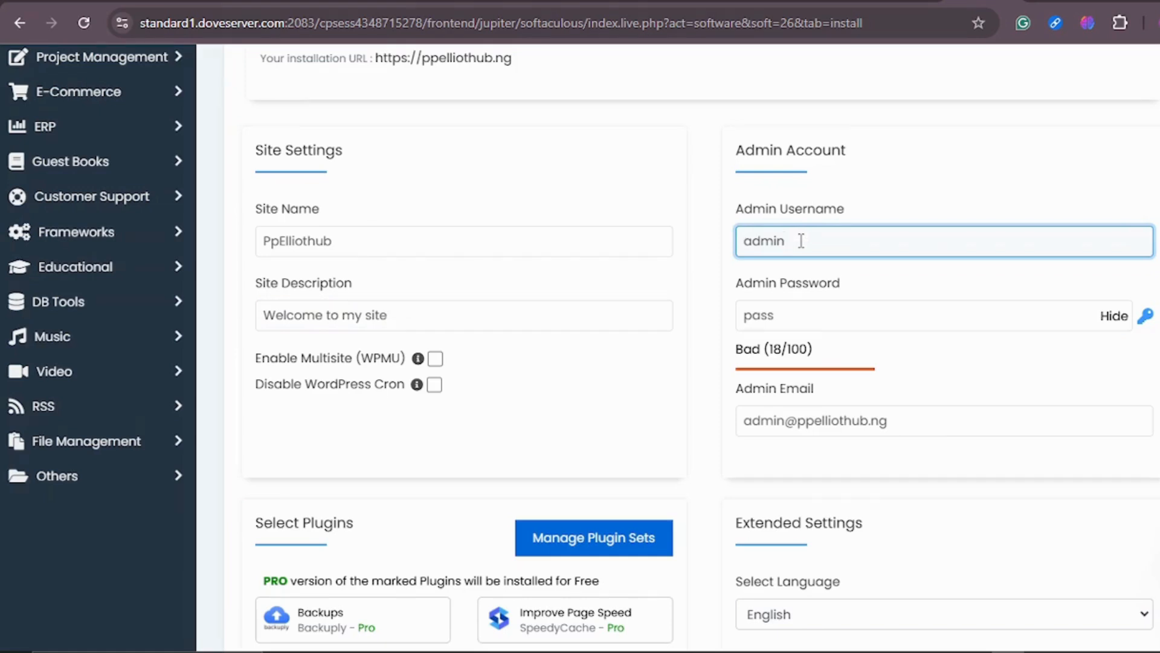
key("BackSpace")
key("BackSpace")
key("BackSpace")
key("BackSpace")
type("Elliot")
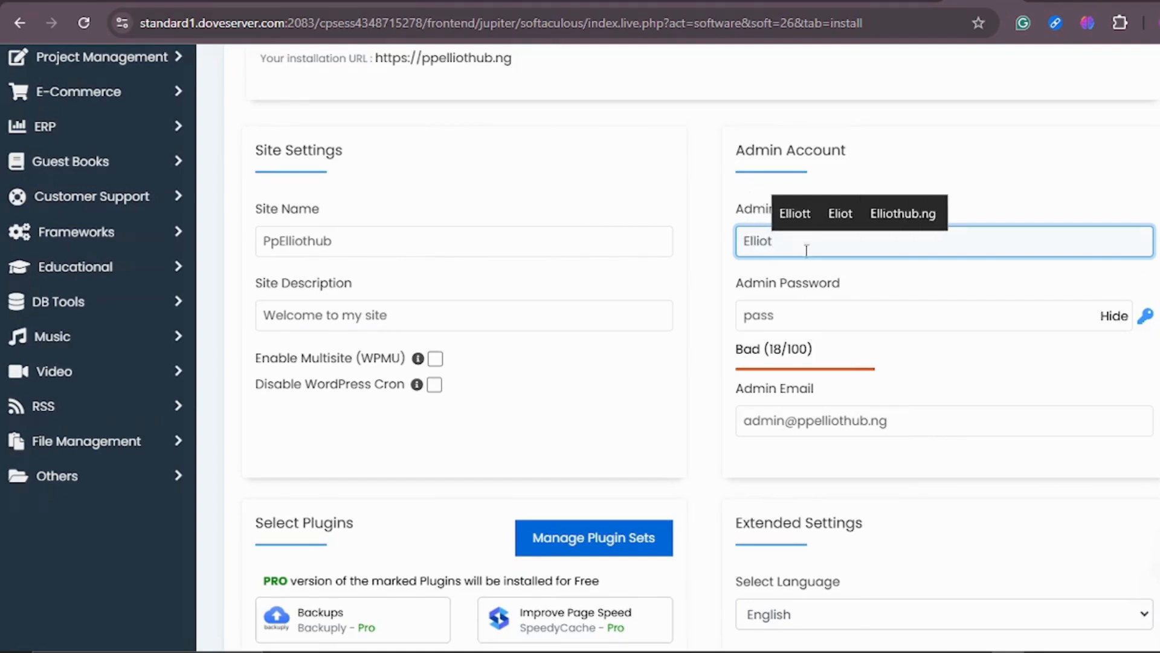
Clear the admin password field and paste a new strong admin password.
left_click(805, 316)
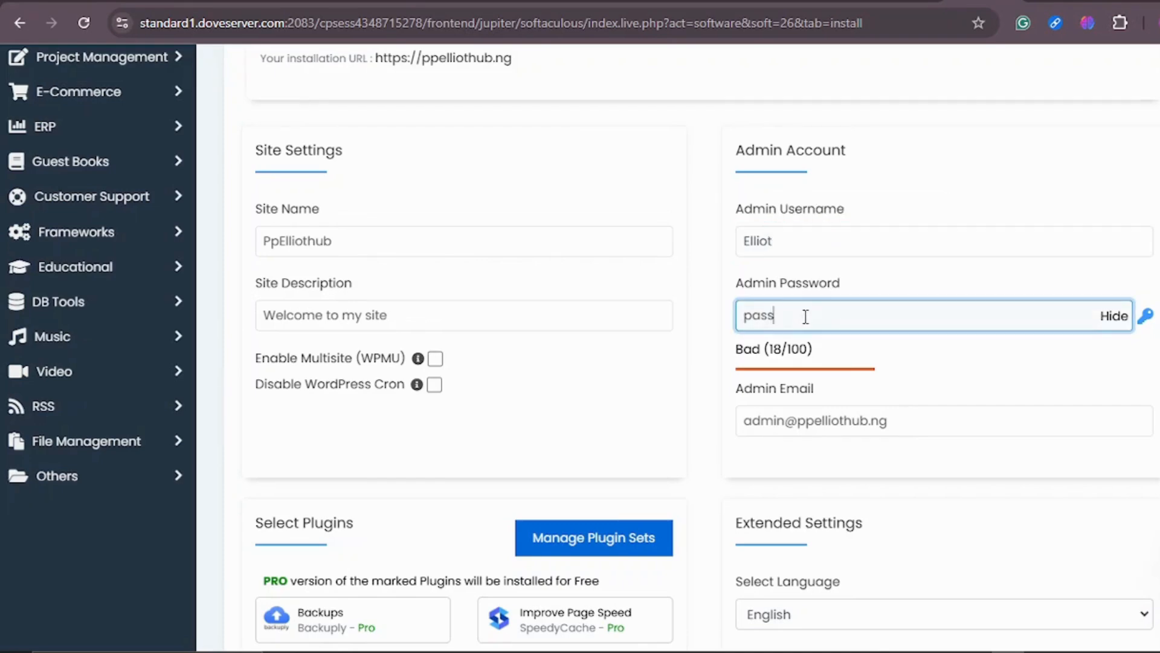
key("BackSpace")
key("BackSpace")
key("BackSpace")
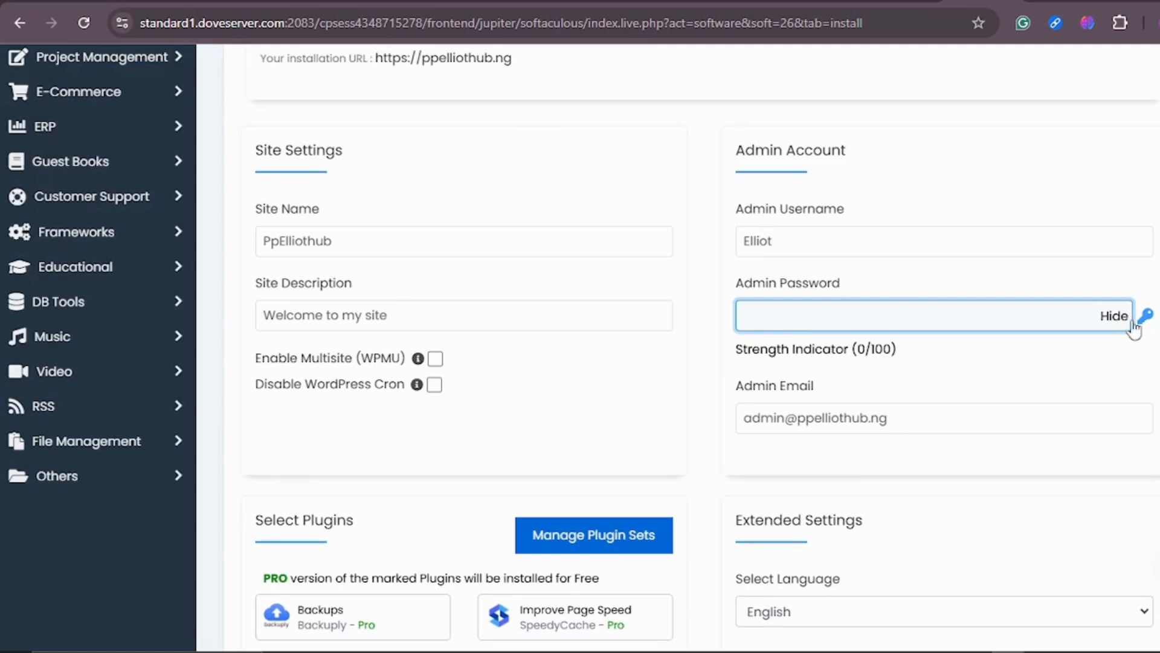
left_click(1114, 315)
key("ctrl+v")
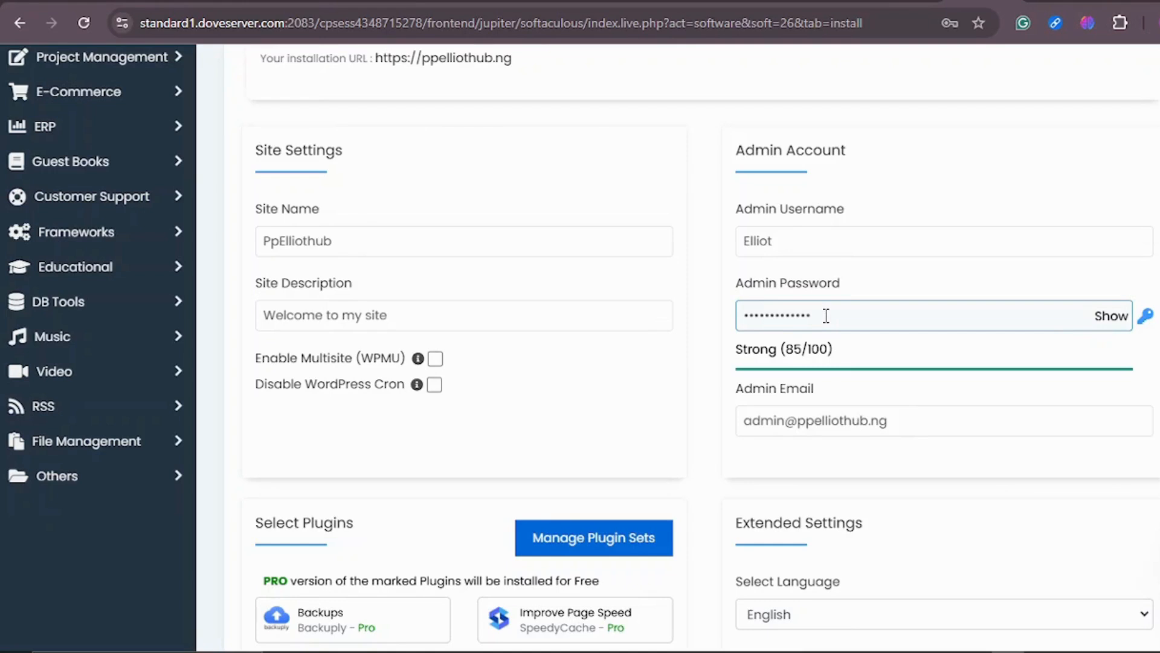
left_click(753, 298)
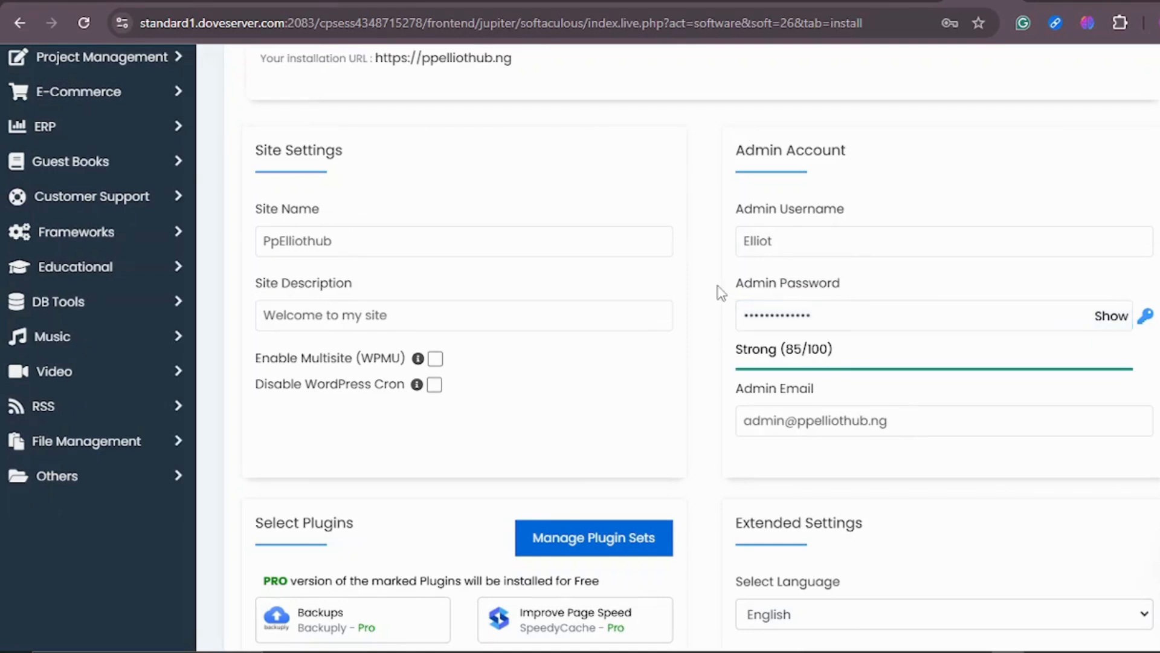
scroll(721, 293, "up", 1)
scroll(919, 213, "down", 2)
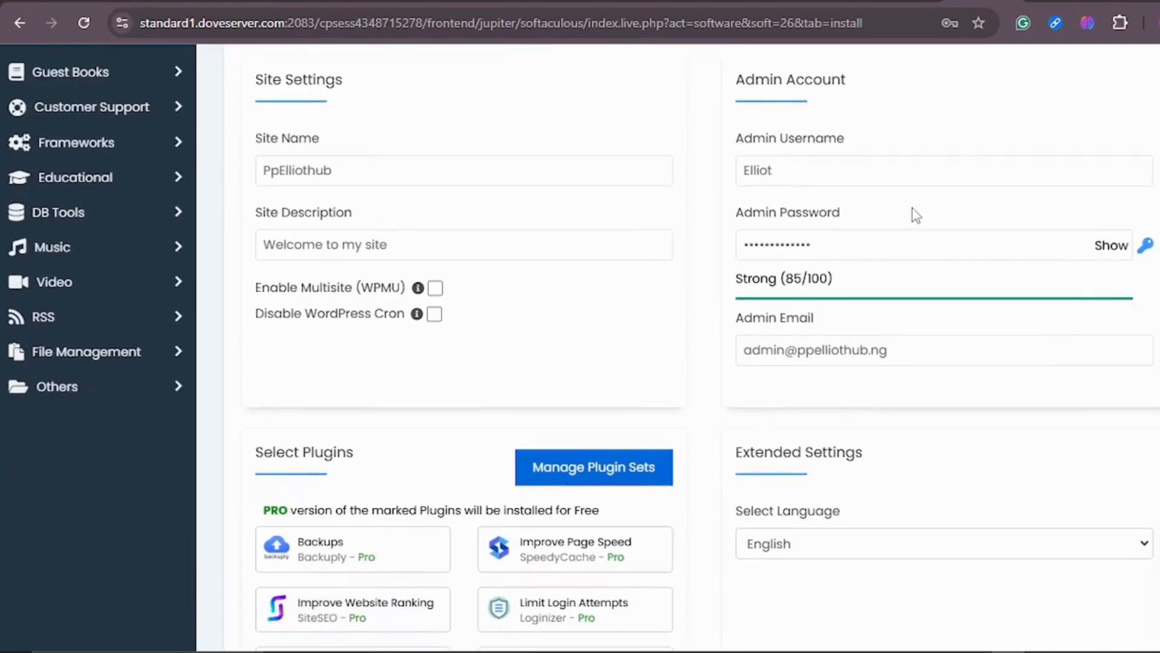
Clear the admin email field and paste in the site owner's e-mail address.
scroll(859, 210, "down", 2)
left_click(874, 256)
scroll(754, 265, "down", 1)
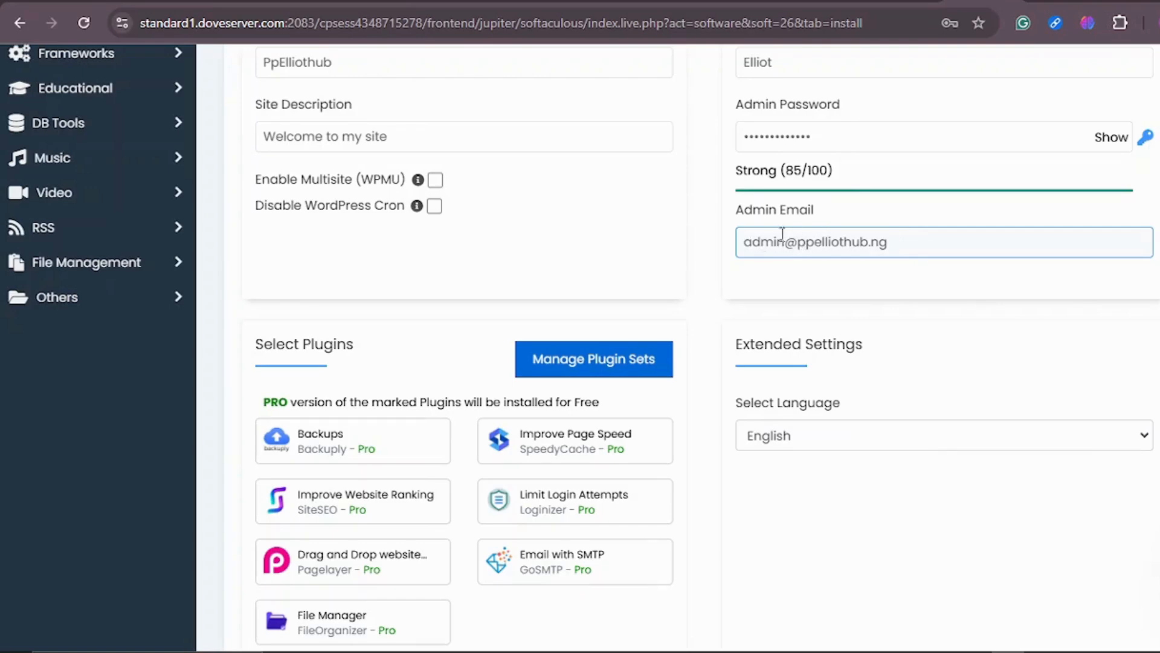
left_click(905, 243)
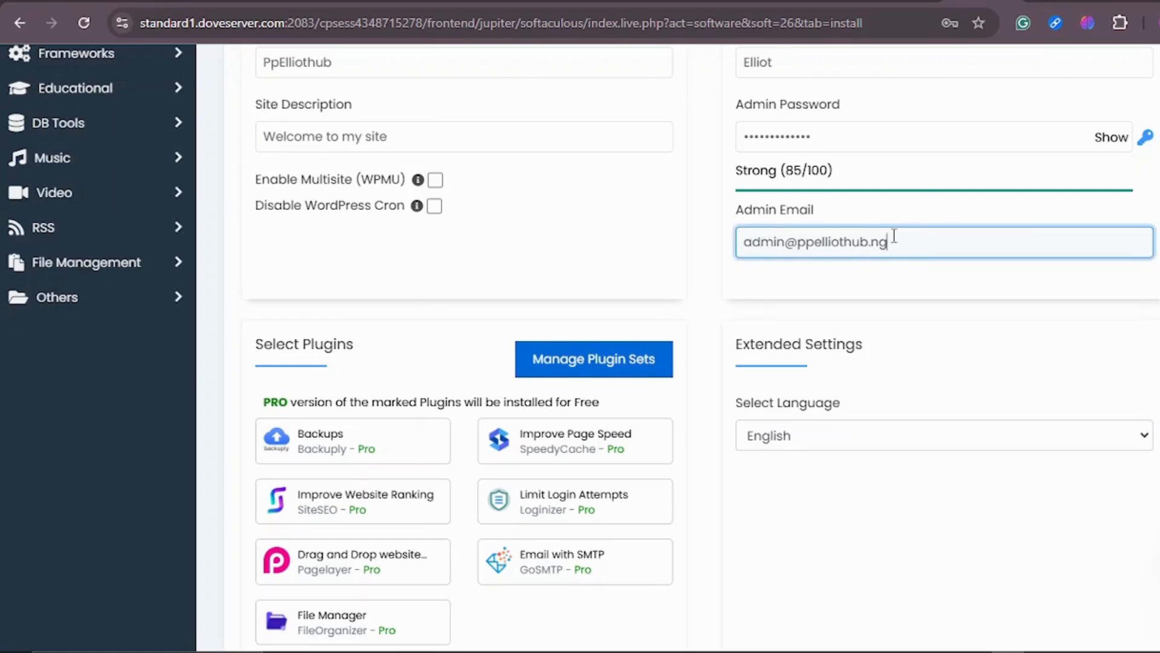
key("BackSpace")
key("BackSpace")
key("BackSpace")
key("BackSpace")
key("BackSpace")
key("BackSpace")
key("BackSpace")
key("BackSpace")
key("BackSpace")
key("BackSpace")
key("BackSpace")
key("BackSpace")
key("BackSpace")
key("BackSpace")
key("BackSpace")
key("BackSpace")
key("BackSpace")
key("BackSpace")
key("BackSpace")
key("BackSpace")
scroll(901, 242, "up", 1)
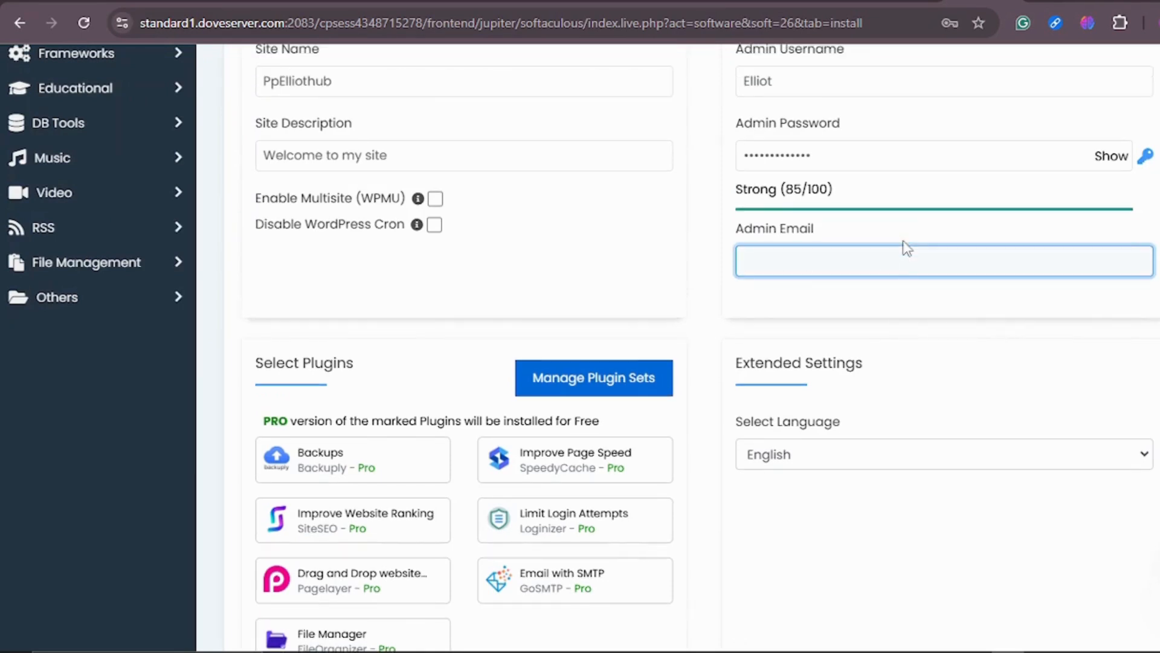
key("ctrl+v")
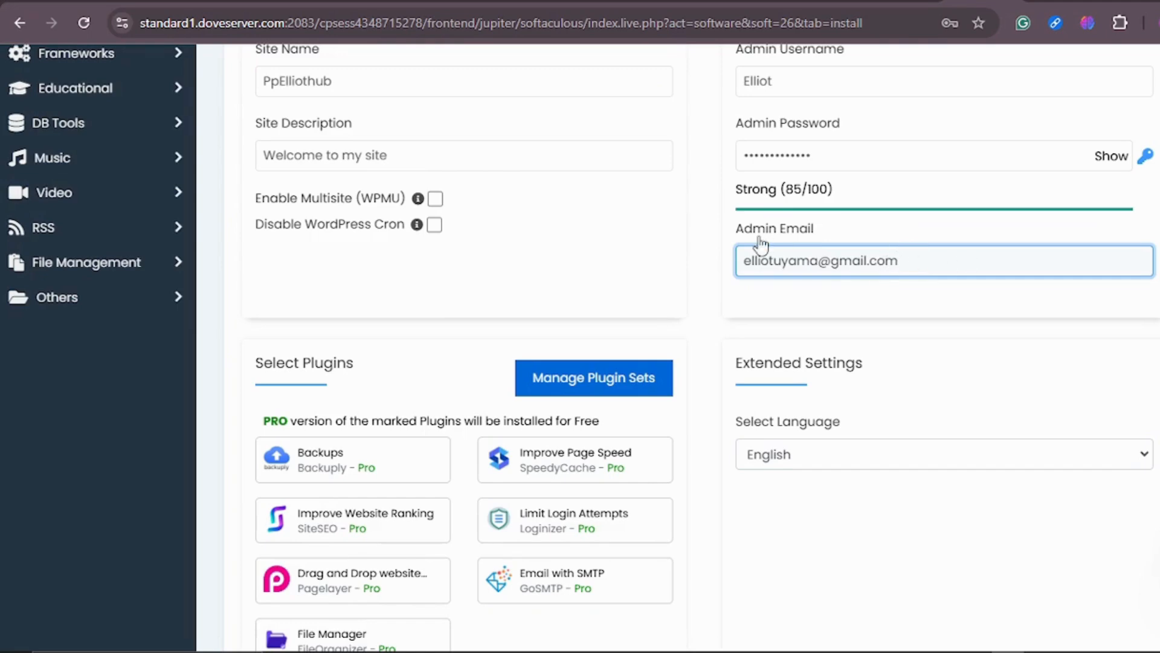
Review the whole installation form, from the installation URL down to the Install button and notification e-mail.
scroll(760, 242, "up", 4)
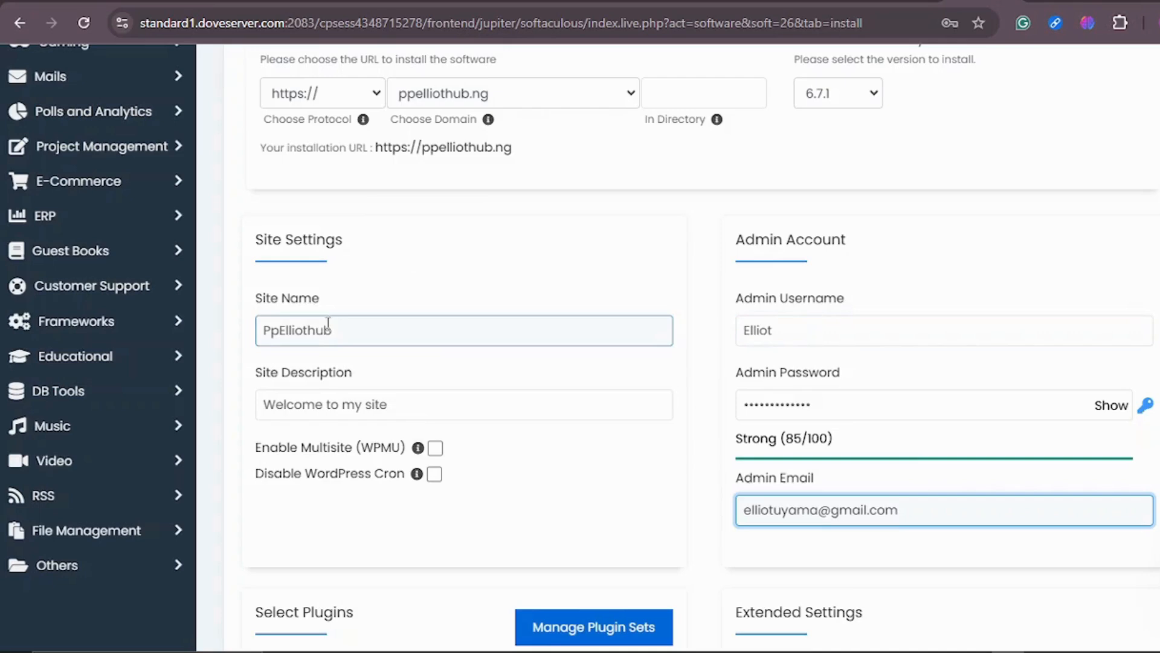
scroll(422, 151, "up", 4)
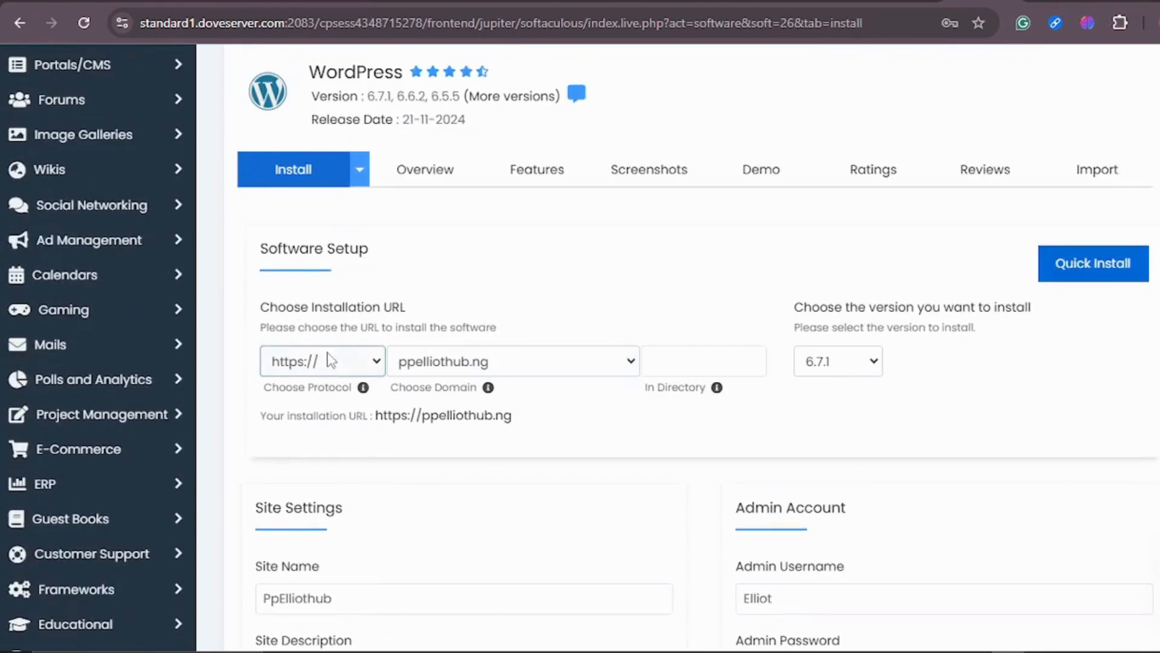
left_click(663, 365)
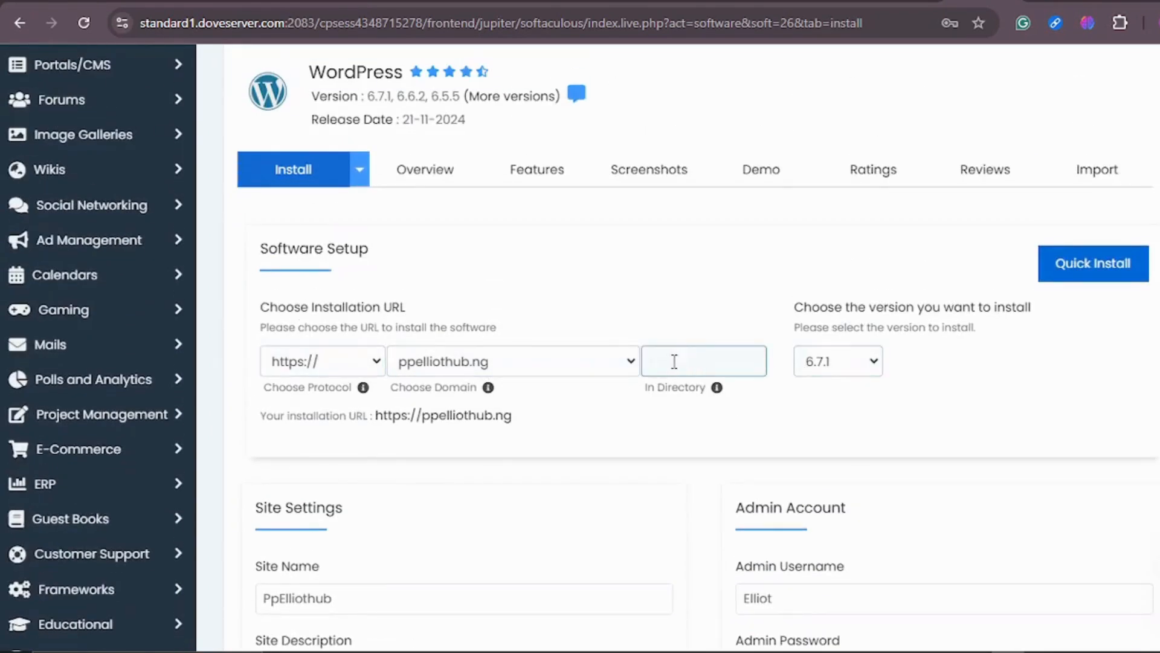
scroll(752, 316, "down", 9)
scroll(776, 283, "down", 3)
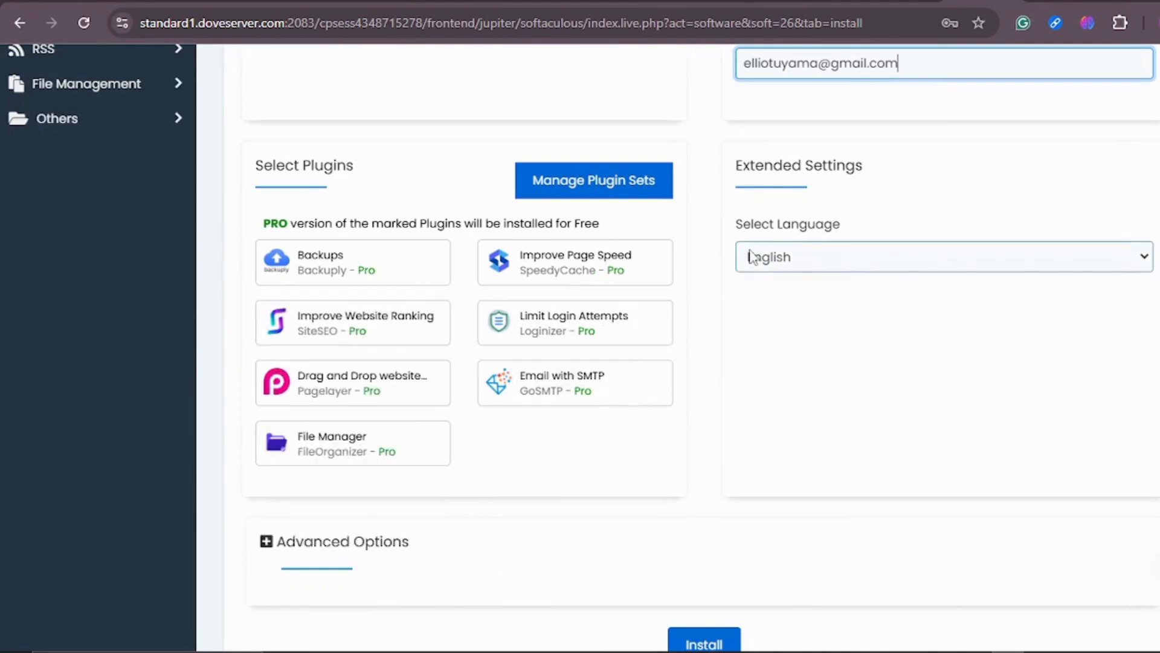
scroll(738, 275, "down", 4)
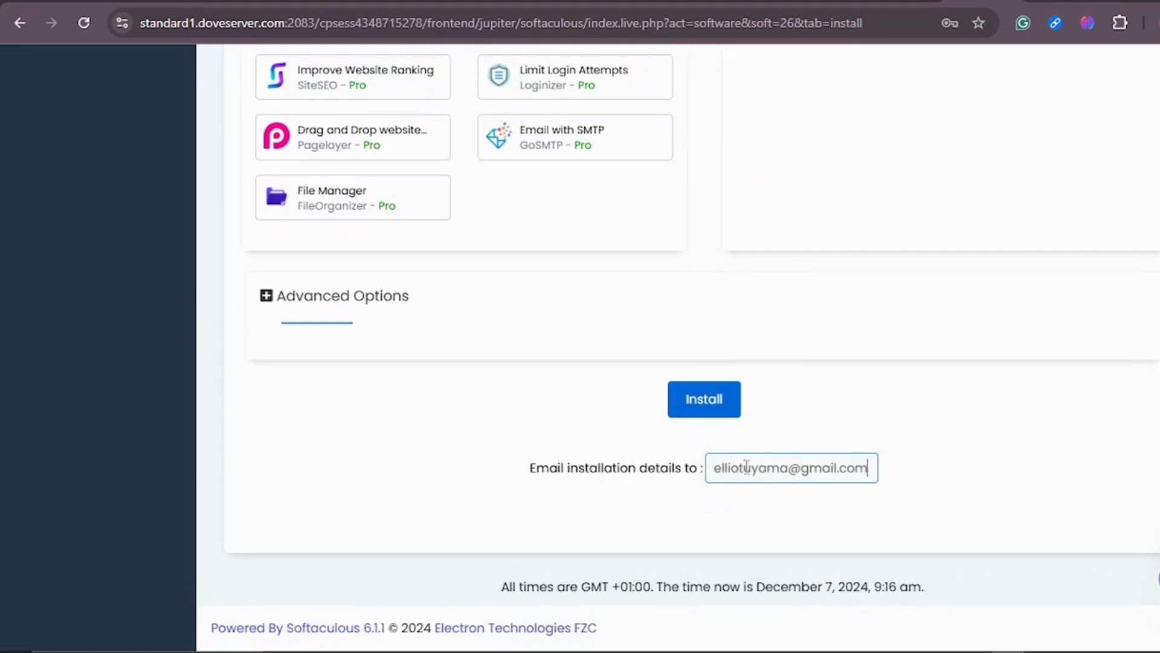
scroll(912, 165, "up", 3)
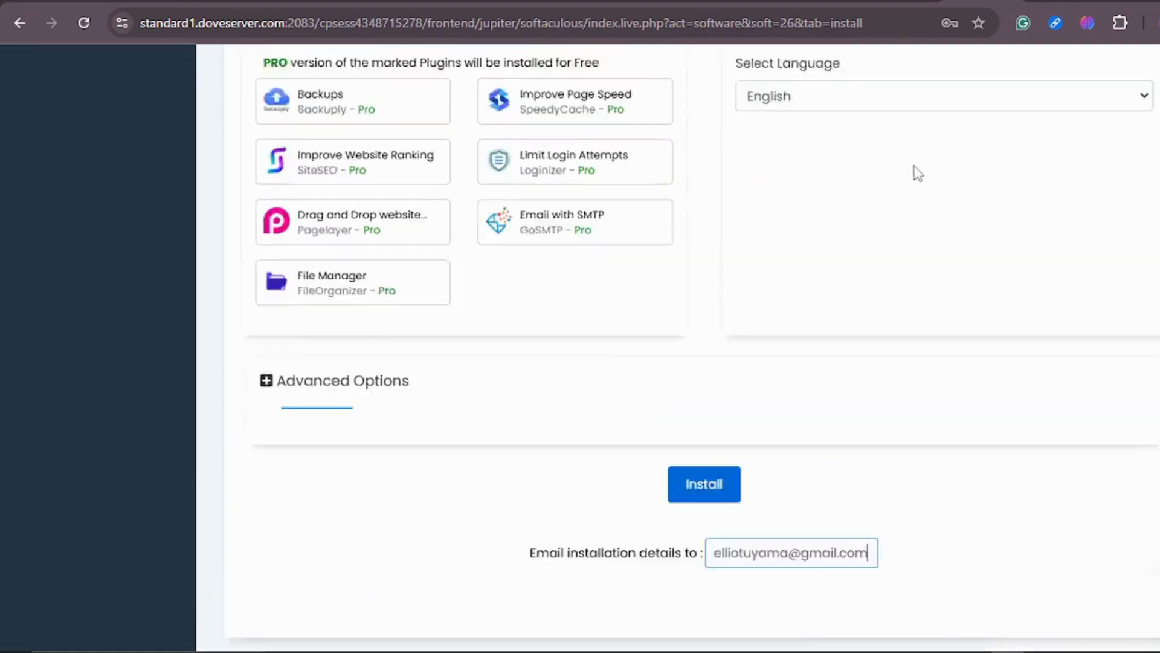
scroll(846, 393, "down", 3)
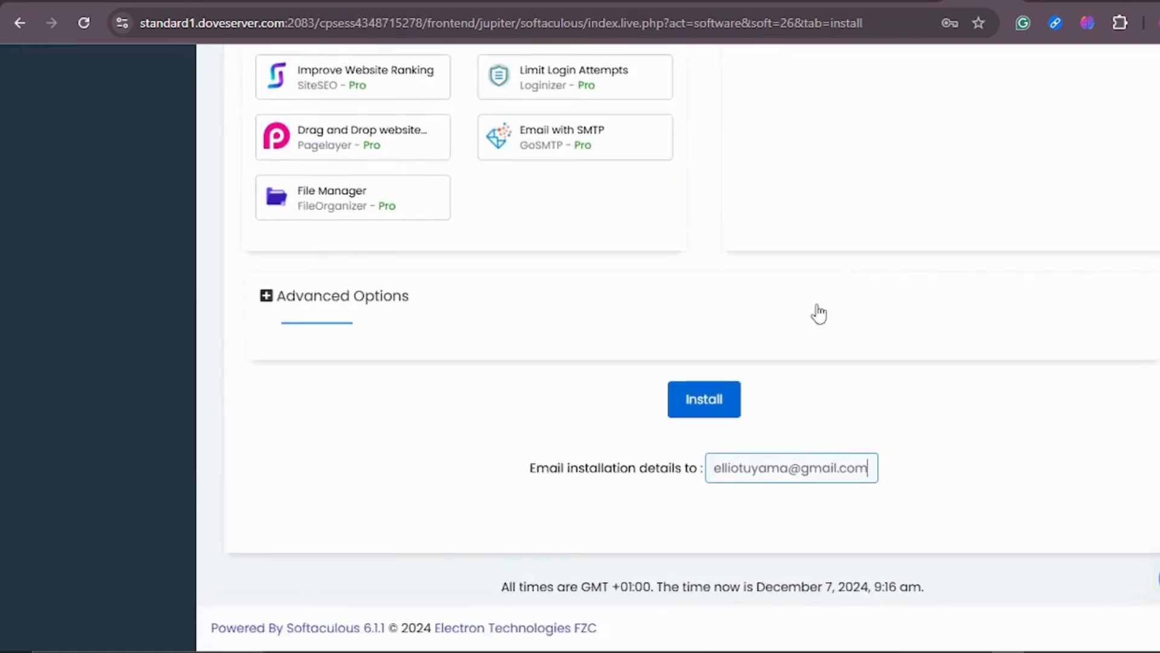
scroll(777, 238, "up", 10)
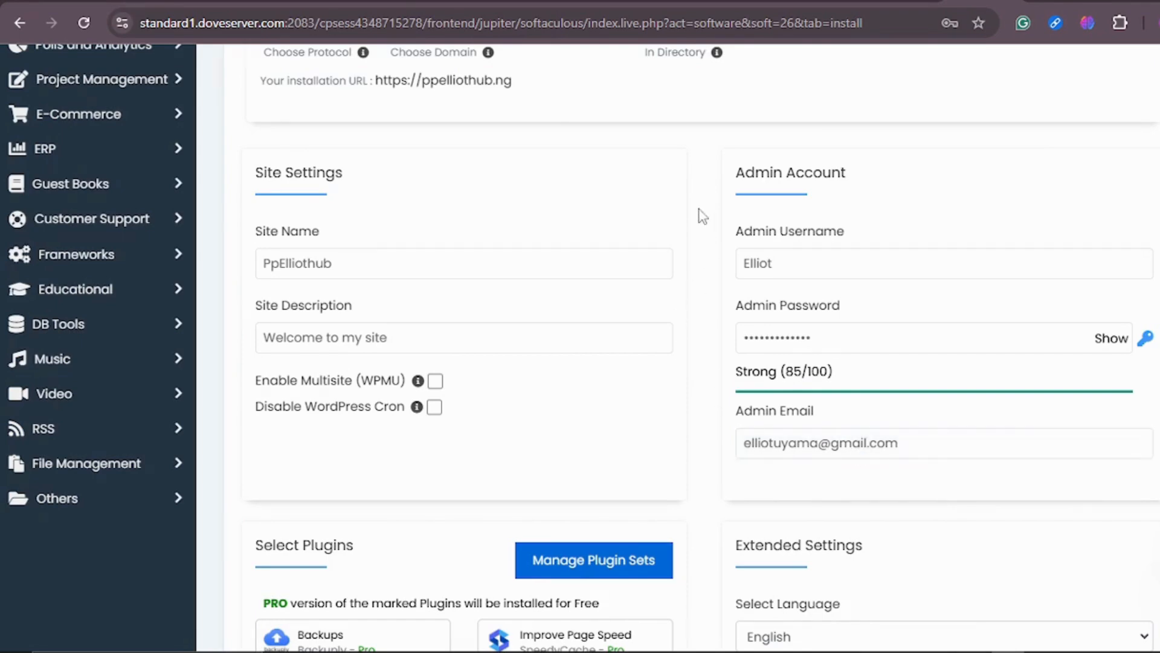
scroll(703, 216, "up", 1)
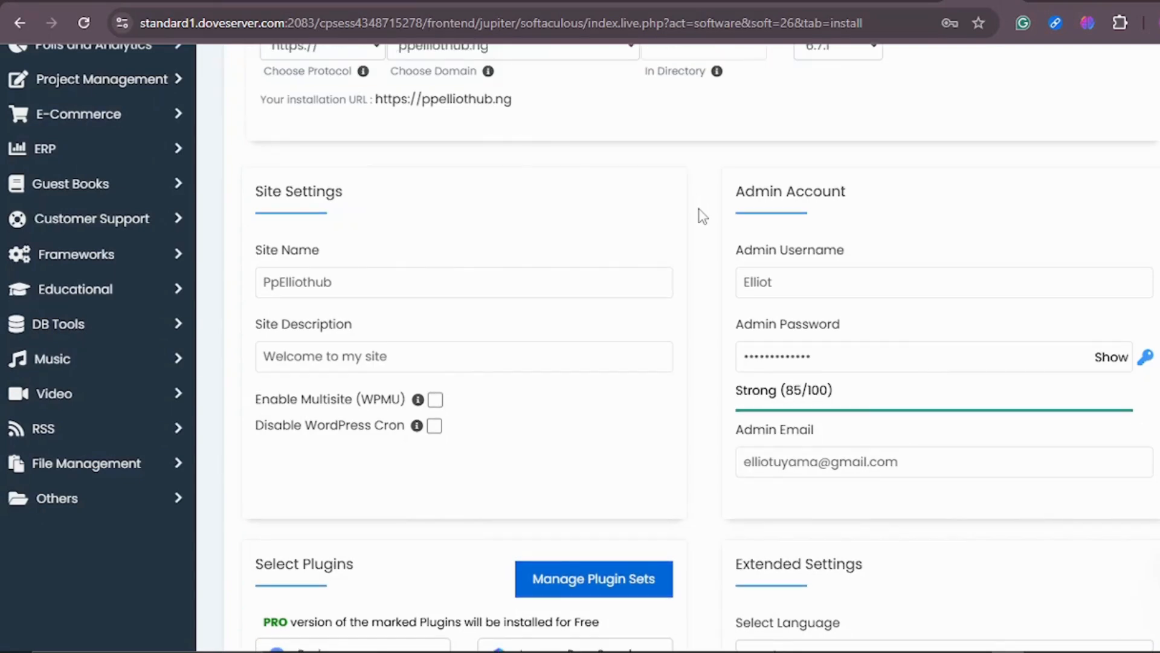
scroll(702, 216, "down", 3)
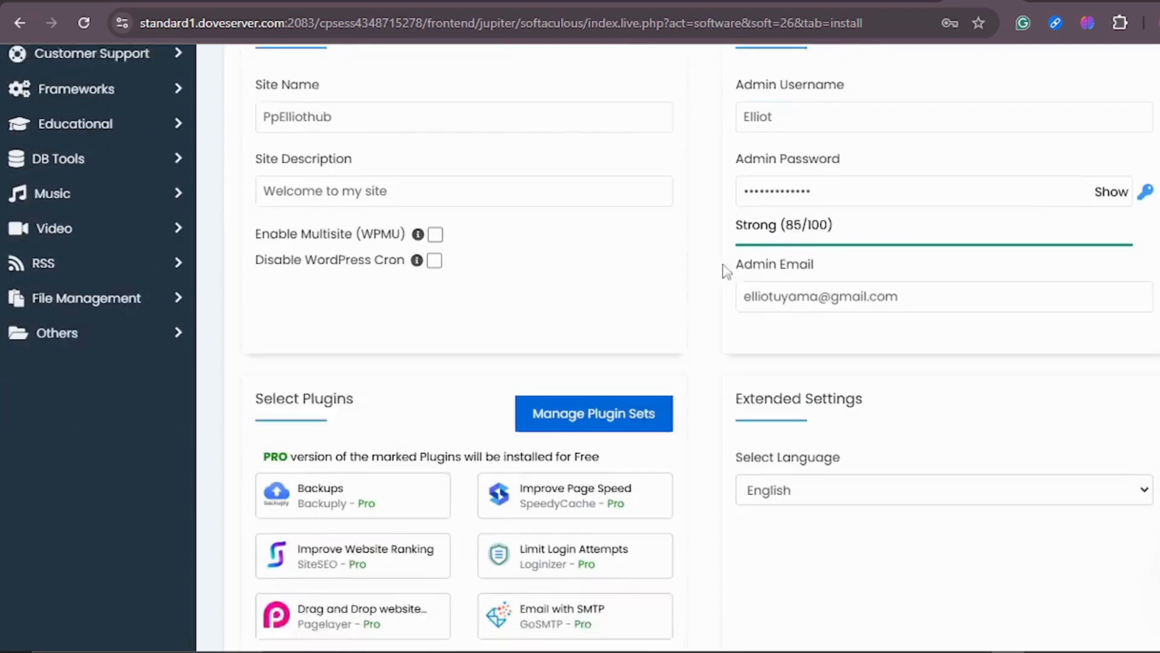
scroll(751, 293, "down", 4)
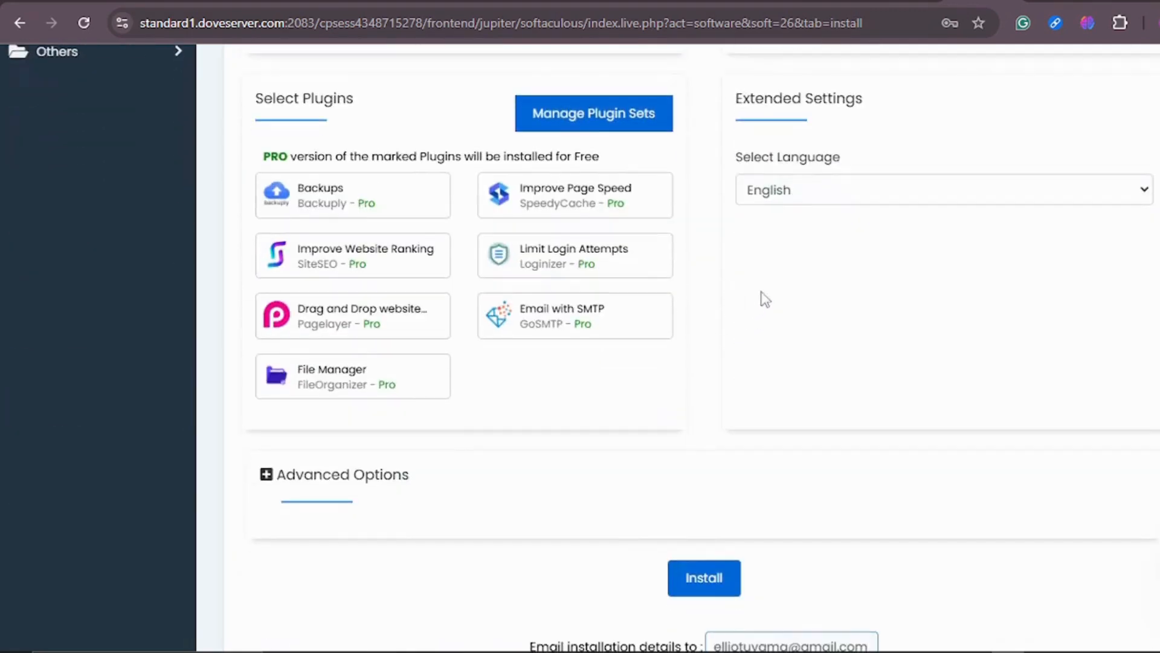
scroll(694, 283, "up", 5)
scroll(699, 286, "up", 1)
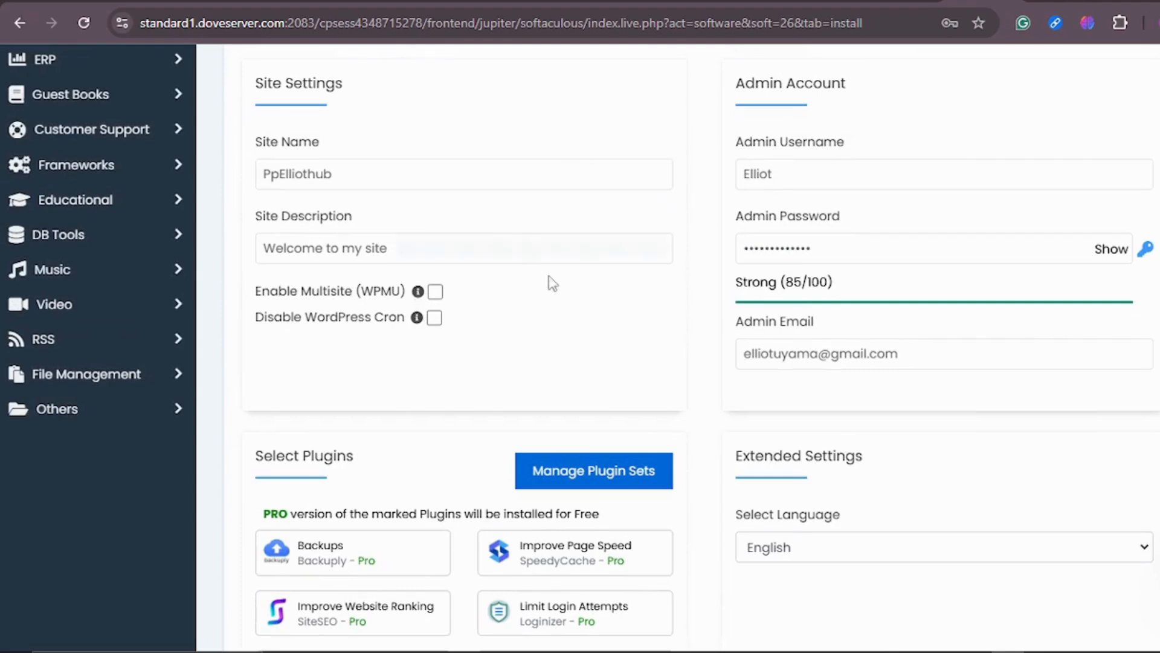
scroll(712, 173, "up", 5)
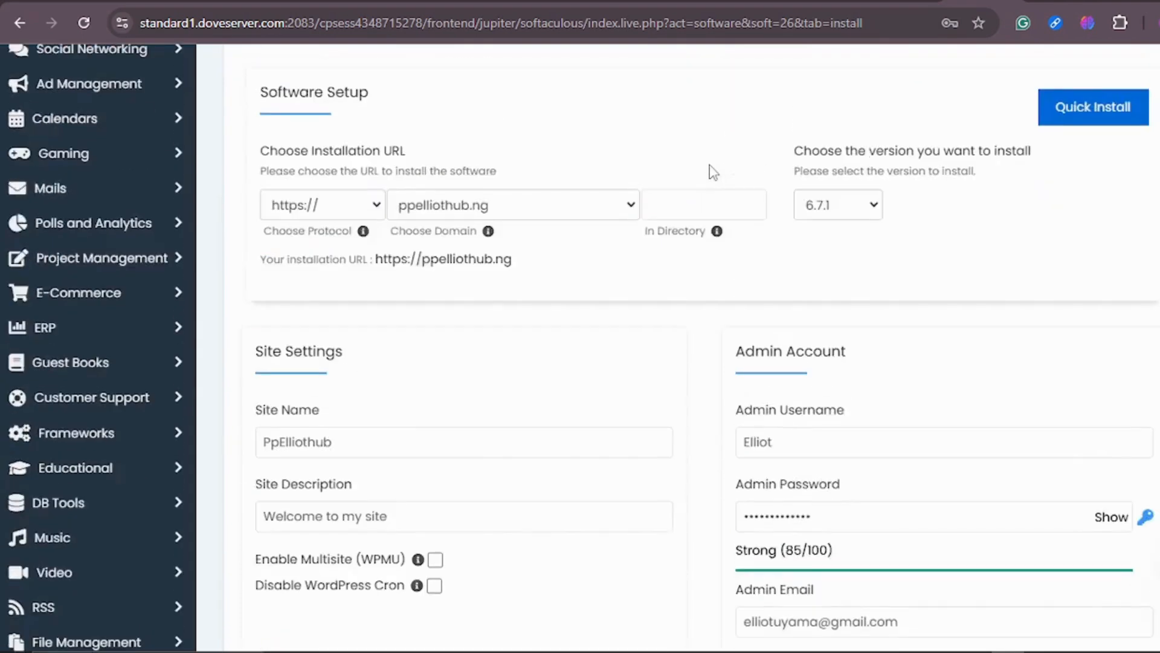
scroll(647, 266, "down", 10)
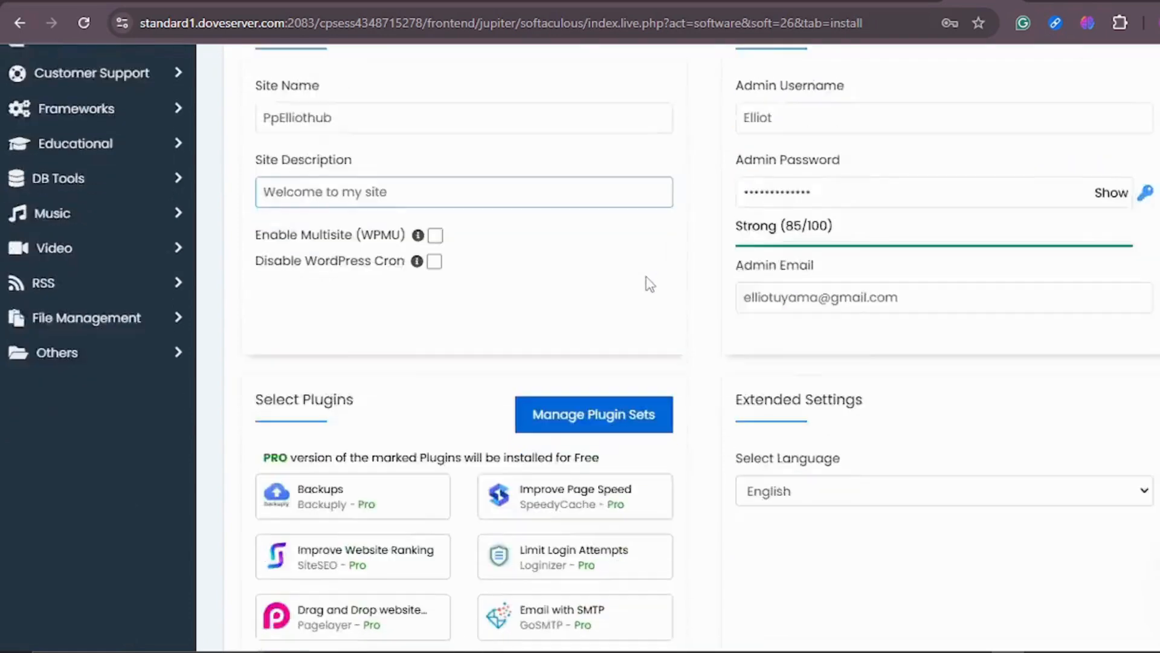
scroll(727, 339, "up", 9)
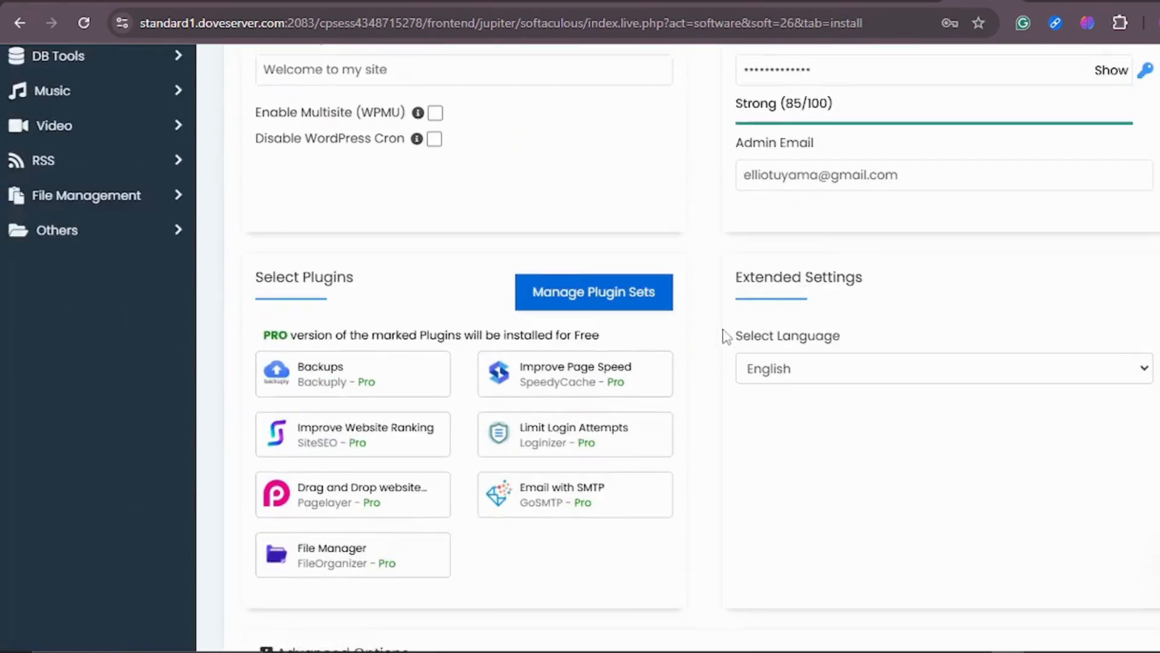
scroll(701, 272, "down", 10)
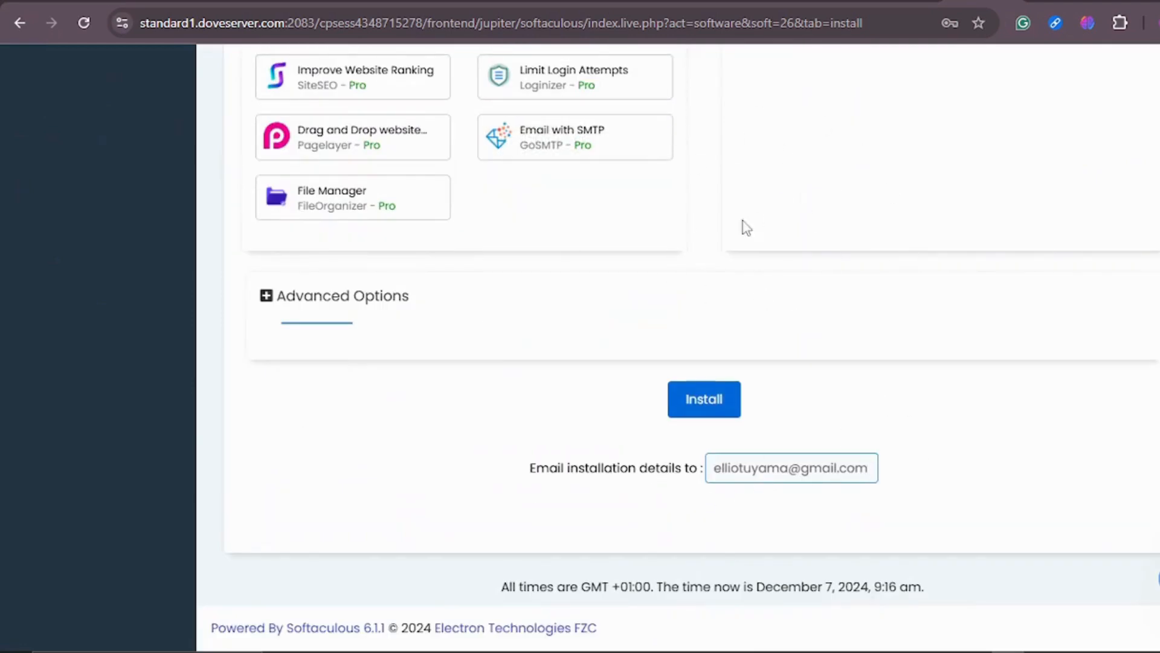
scroll(741, 228, "up", 9)
scroll(719, 256, "down", 9)
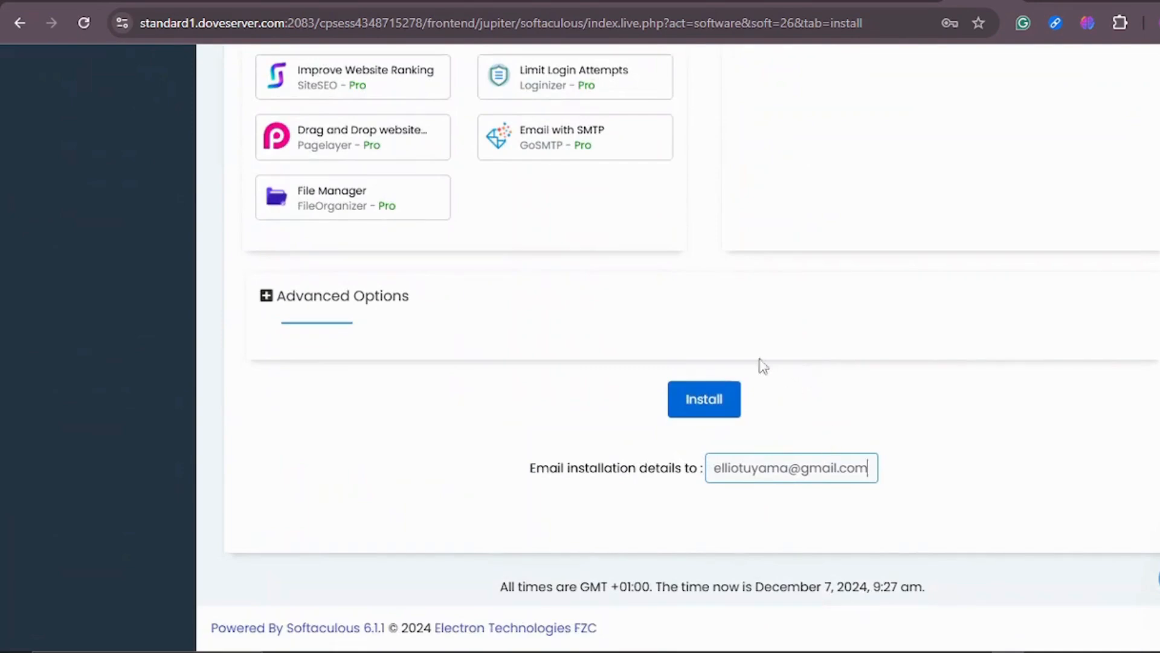
Start the WordPress installation and dismiss the browser's offer to save the password.
left_click(724, 404)
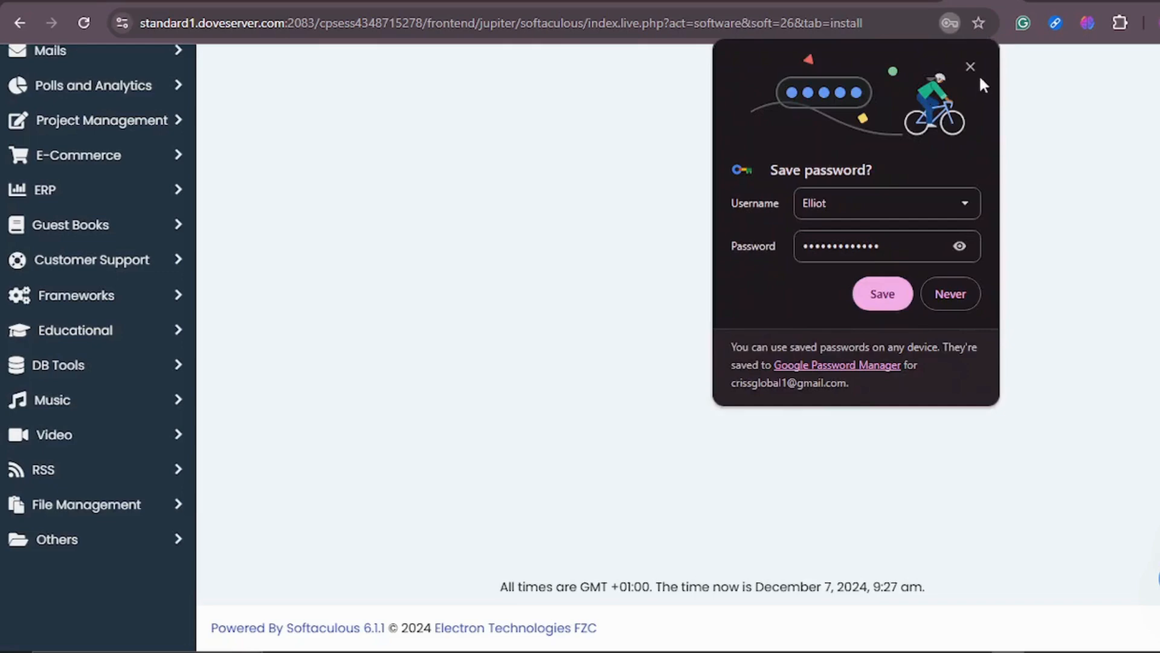
left_click(971, 68)
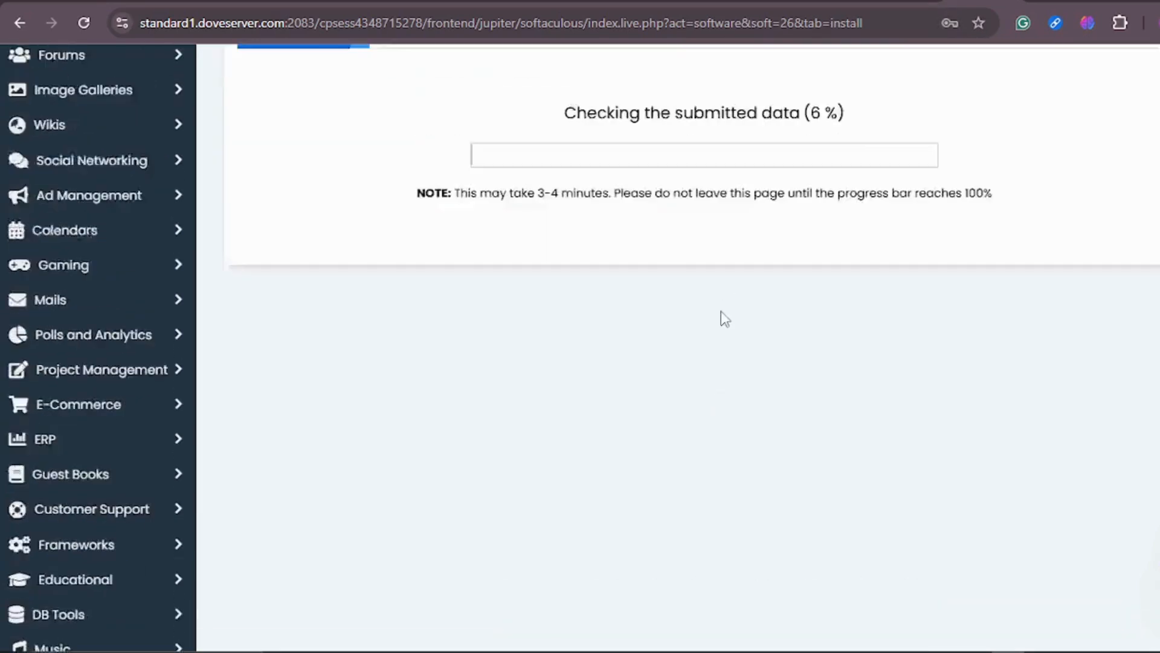
scroll(722, 317, "up", 5)
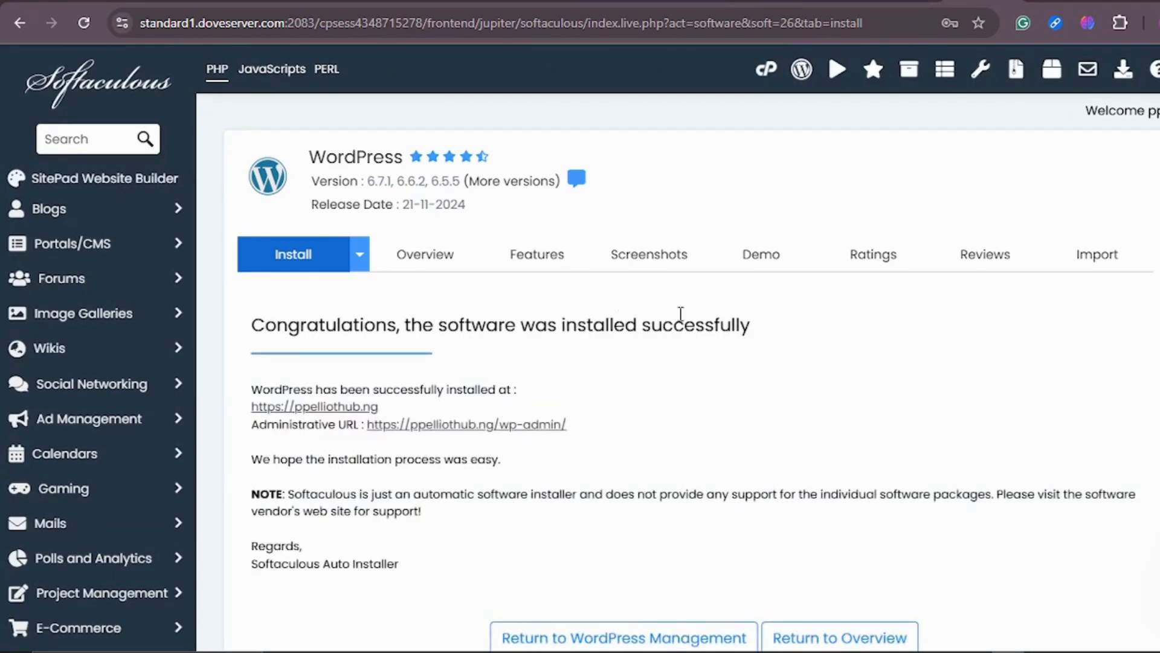
scroll(681, 314, "down", 2)
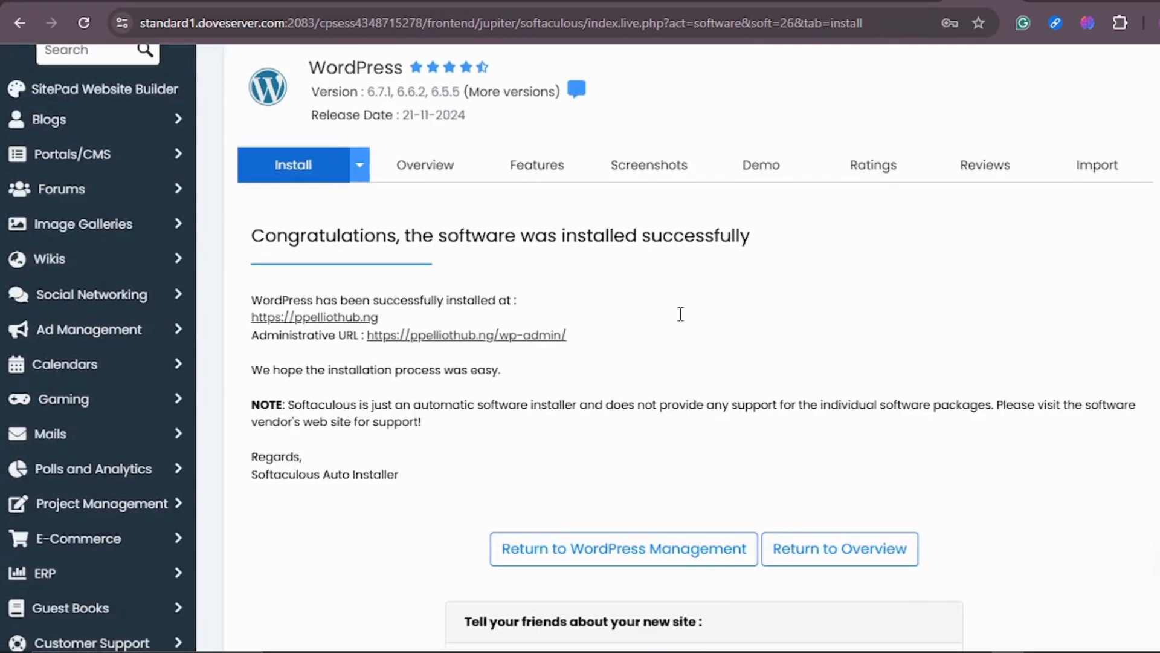
right_click(322, 320)
left_click(374, 337)
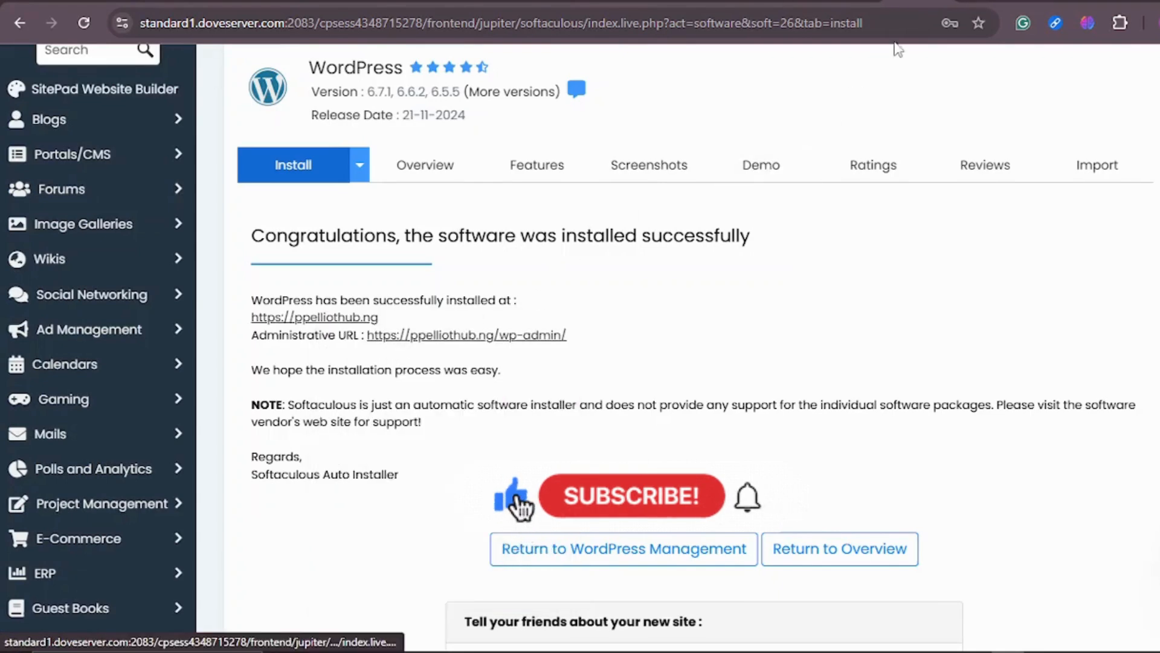
left_click(986, 2)
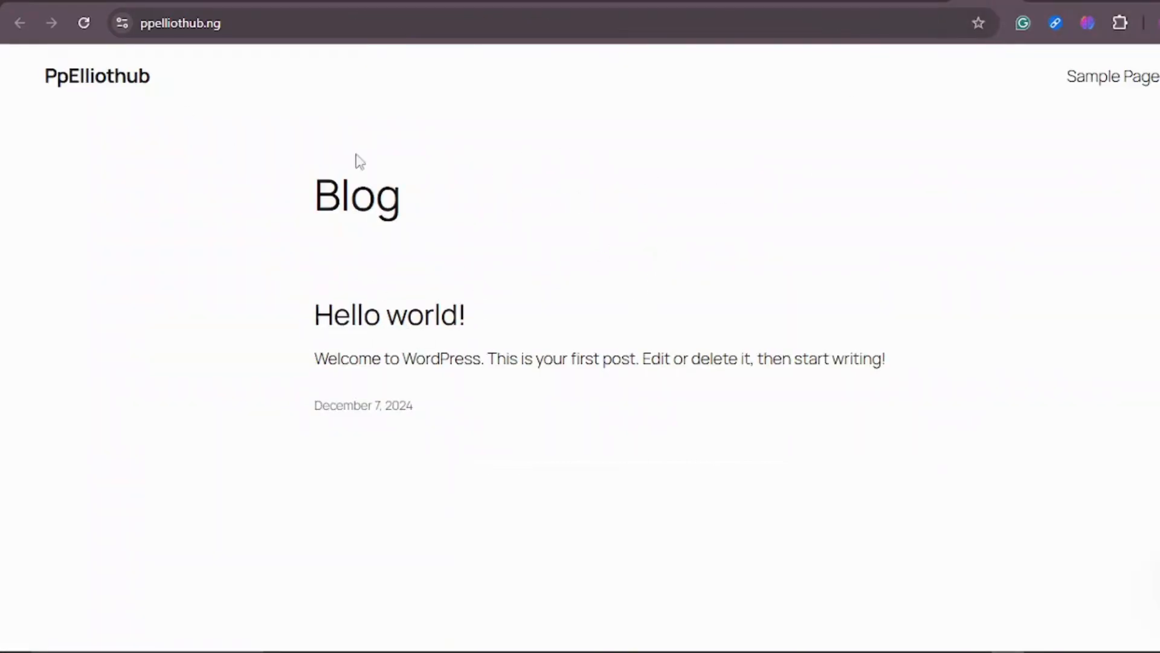
Scroll through the new site's home page to examine its content and footer.
scroll(852, 253, "down", 5)
scroll(849, 248, "up", 5)
scroll(500, 199, "down", 3)
scroll(498, 181, "up", 1)
scroll(497, 174, "up", 3)
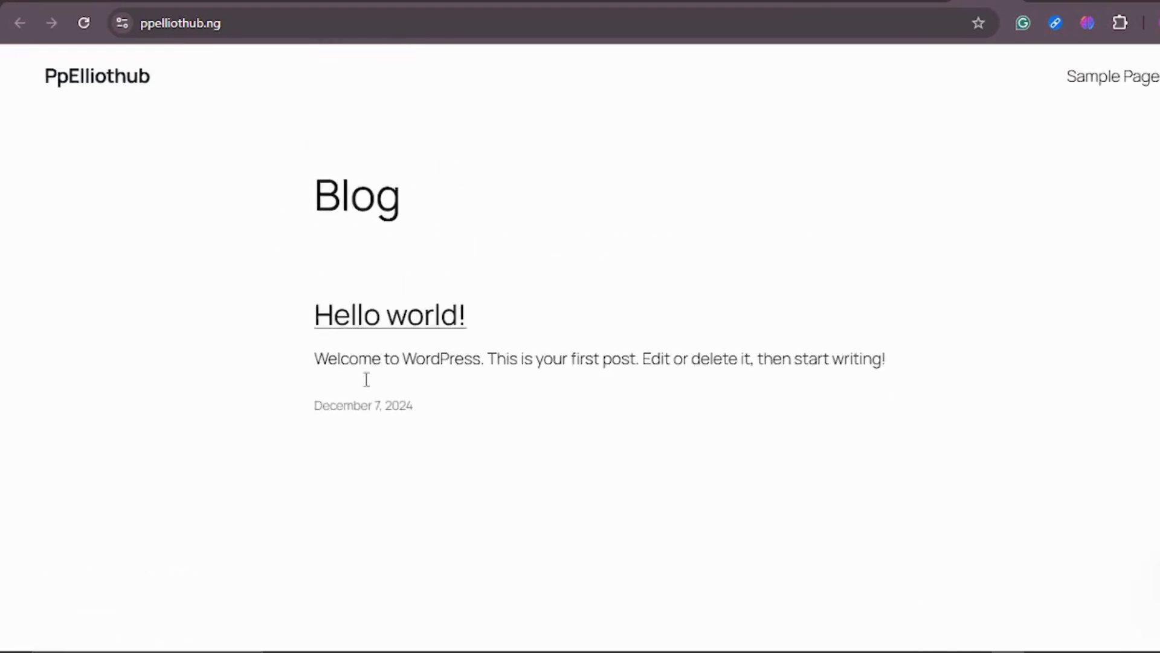
scroll(639, 253, "down", 6)
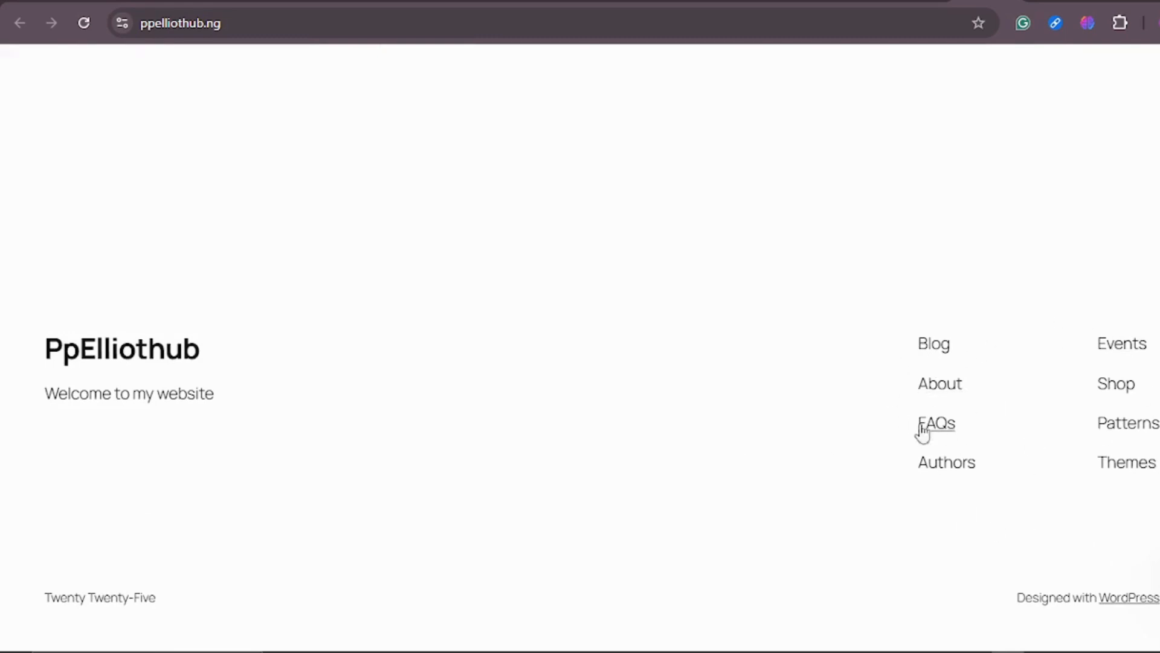
scroll(619, 414, "up", 5)
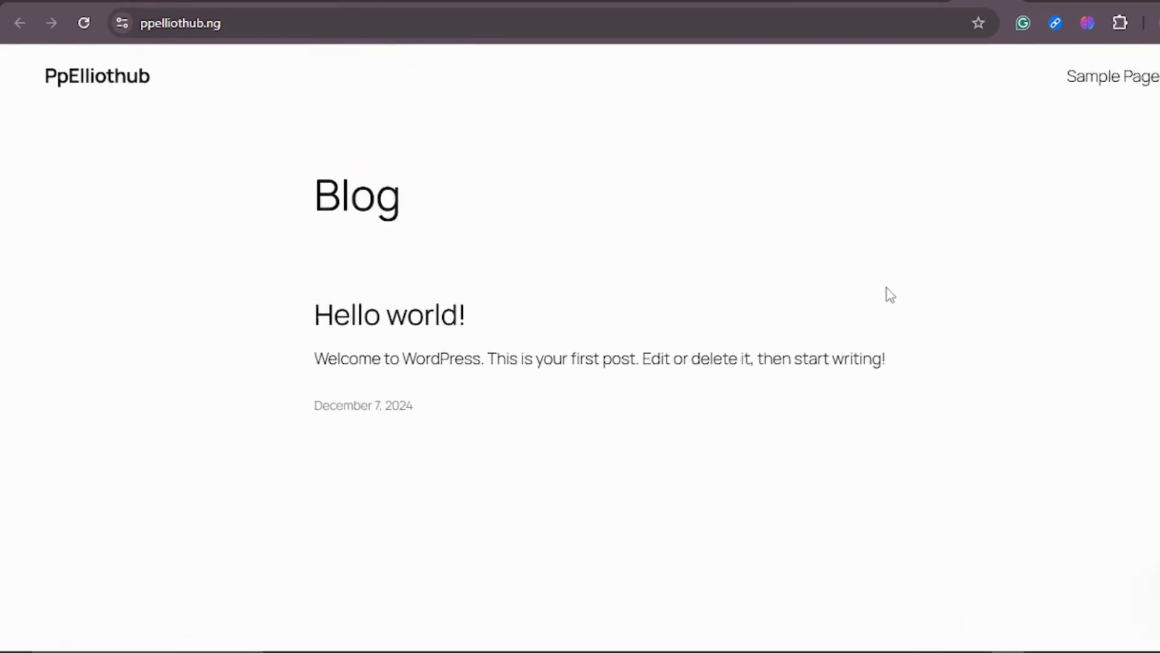